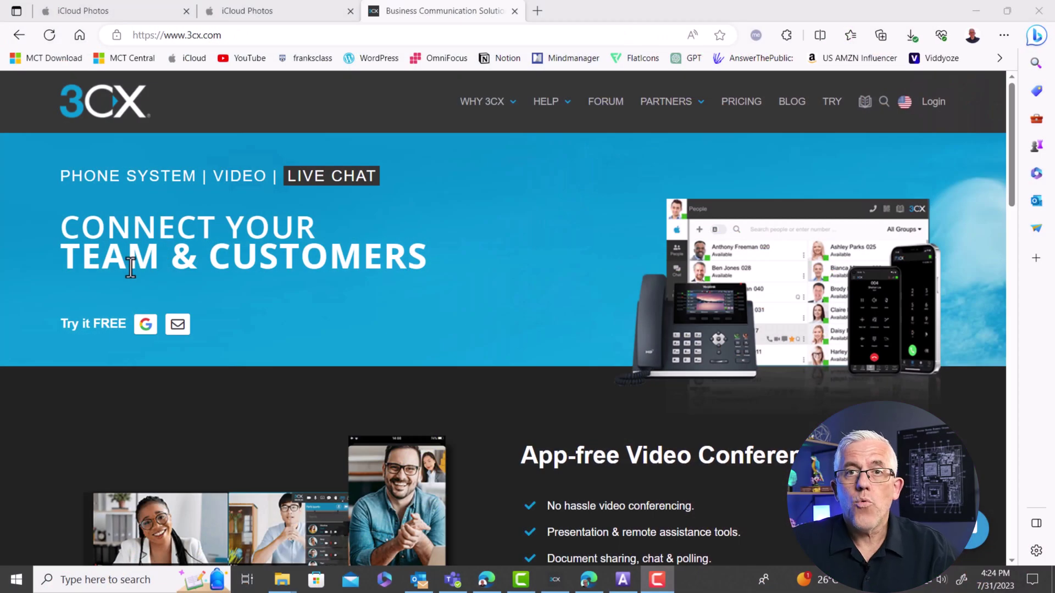
- Browse the 3cx.com homepage, go to the TRY sign-up page, and show the Your 3CX systems list
{"action": "scroll", "coordinate": [466, 330], "scroll_direction": "down", "scroll_amount": 3}
{"action": "scroll", "coordinate": [696, 351], "scroll_direction": "down", "scroll_amount": 5}
{"action": "scroll", "coordinate": [697, 345], "scroll_direction": "down", "scroll_amount": 2}
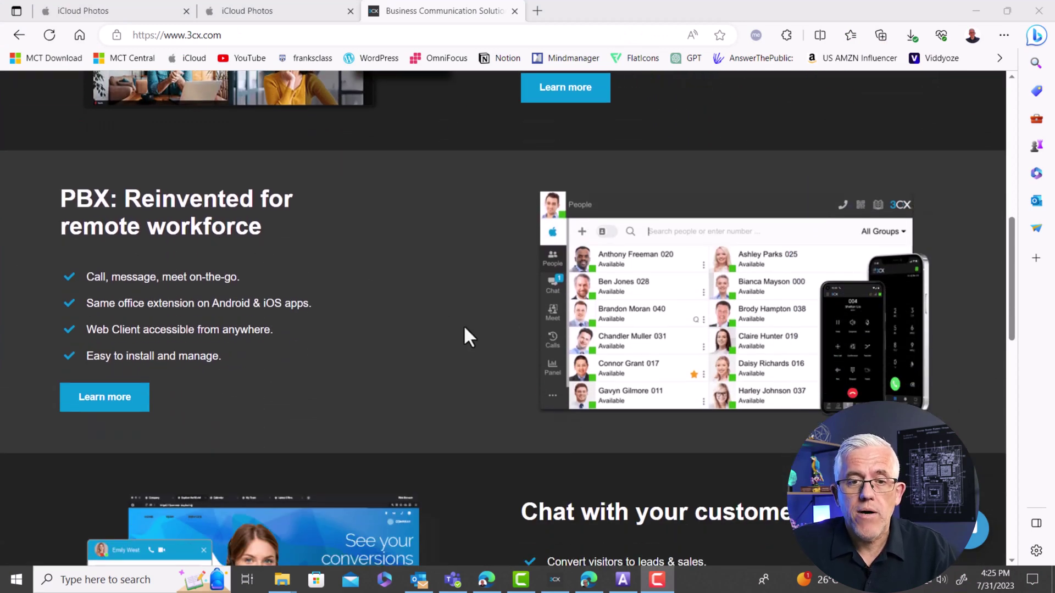
{"action": "scroll", "coordinate": [466, 335], "scroll_direction": "down", "scroll_amount": 5}
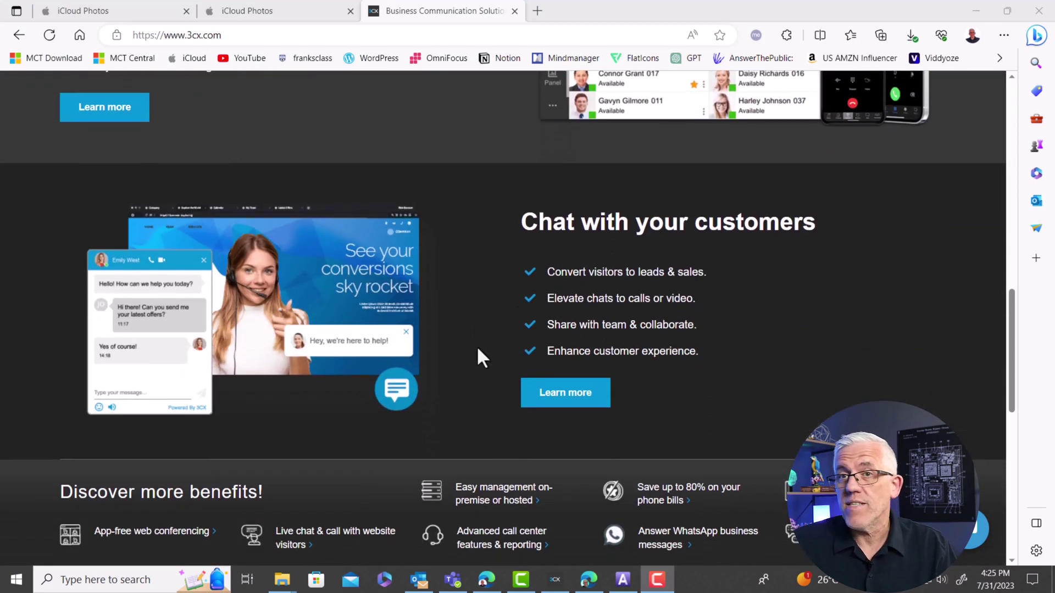
{"action": "scroll", "coordinate": [477, 352], "scroll_direction": "down", "scroll_amount": 10}
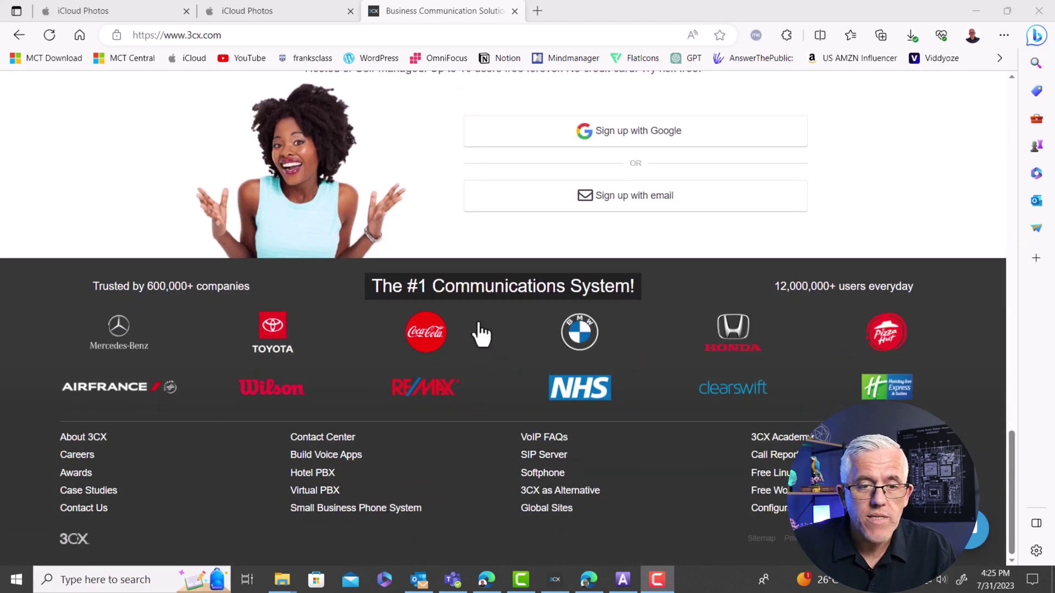
{"action": "scroll", "coordinate": [483, 404], "scroll_direction": "up", "scroll_amount": 20}
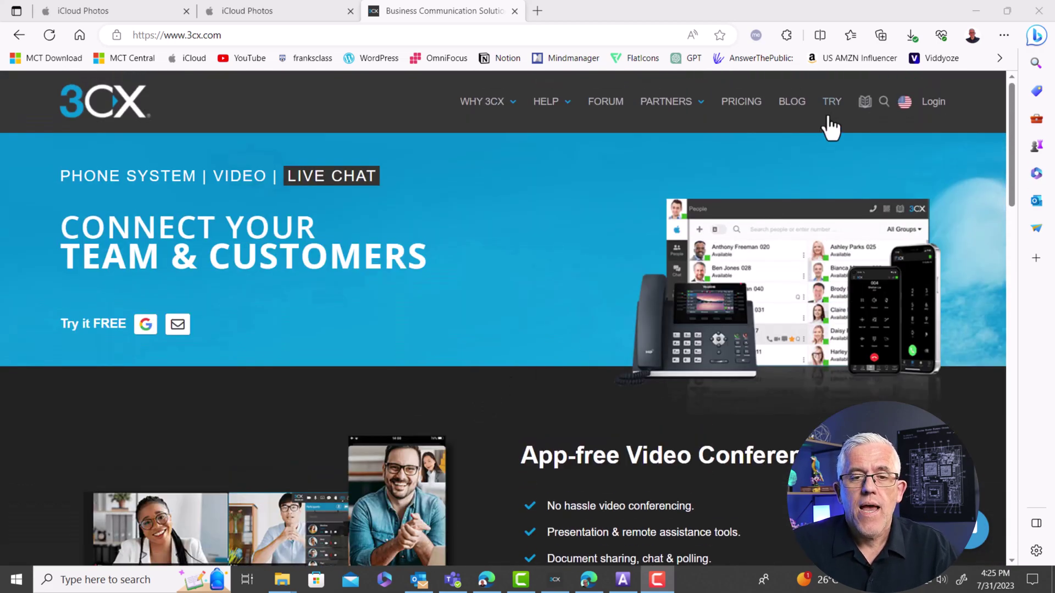
{"action": "left_click", "coordinate": [832, 105]}
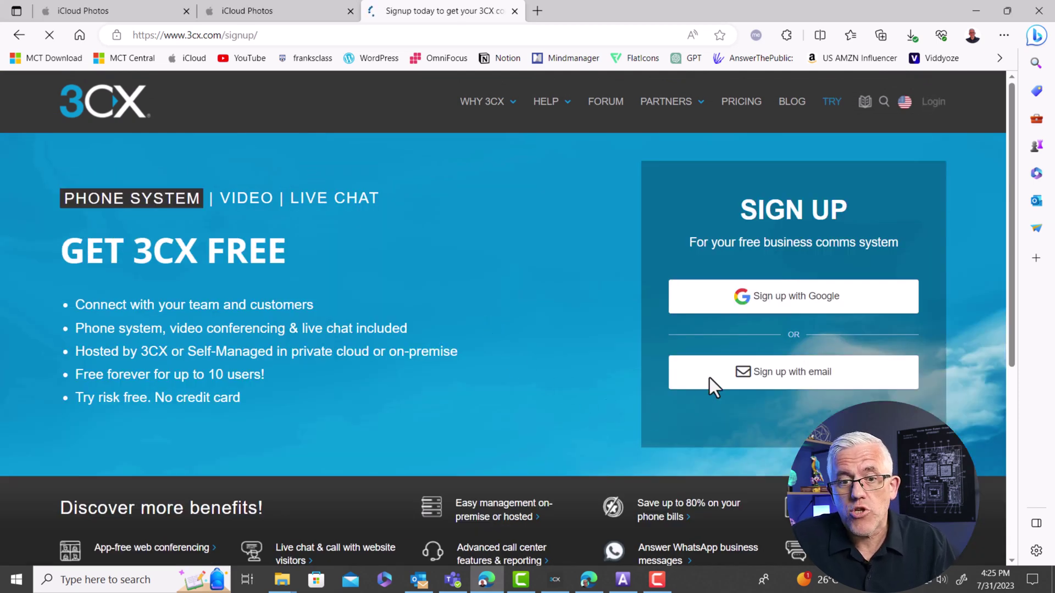
{"action": "key", "text": "alt+a"}
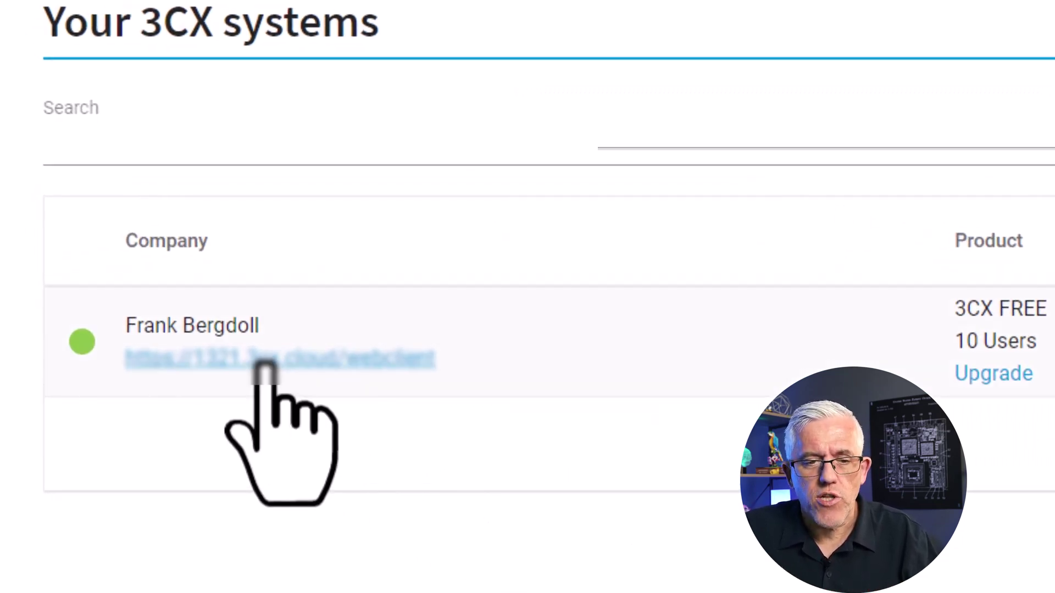
- Log in to the free system's web client and open the Admin Console's Users list
{"action": "left_click", "coordinate": [263, 360]}
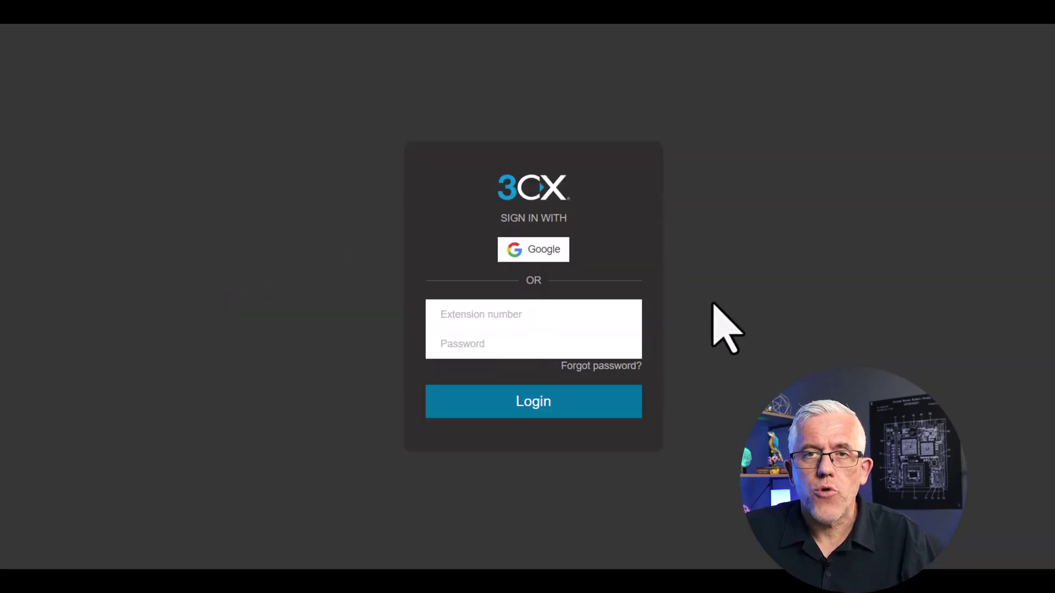
{"action": "triple_click", "coordinate": [560, 314]}
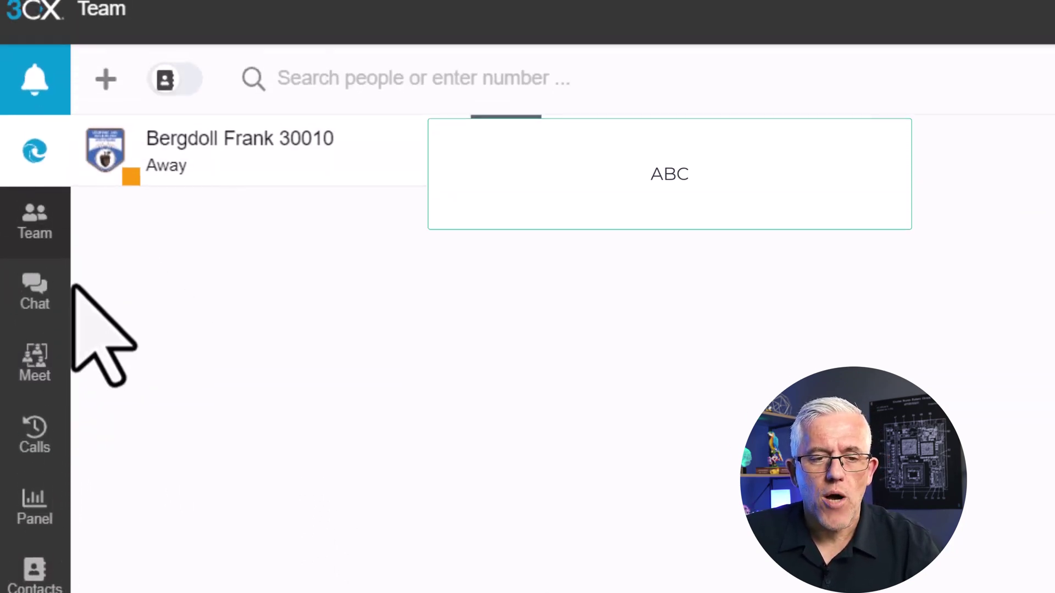
{"action": "left_click", "coordinate": [60, 439]}
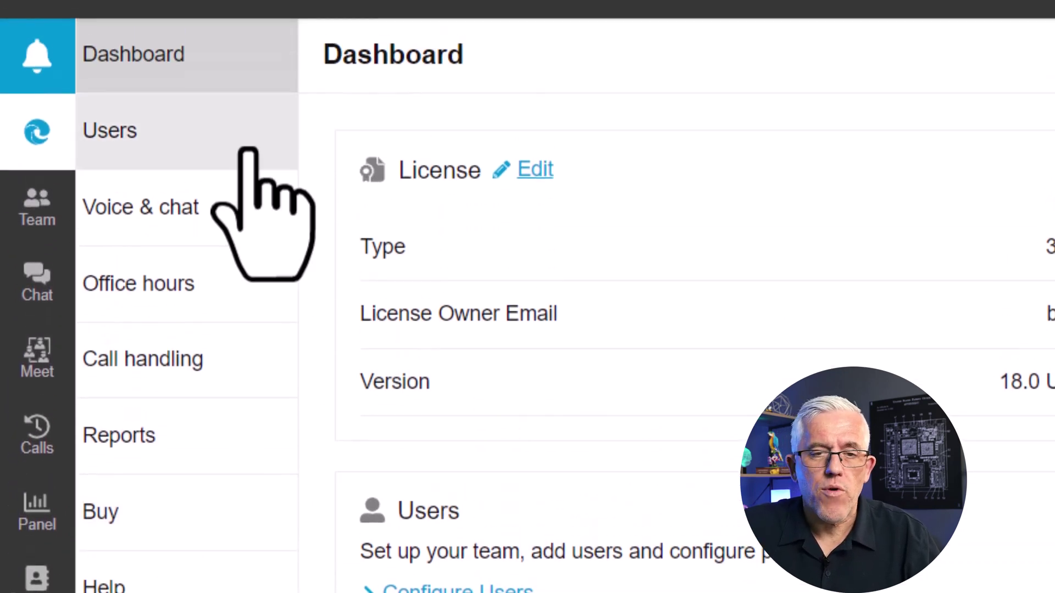
{"action": "left_click", "coordinate": [248, 154]}
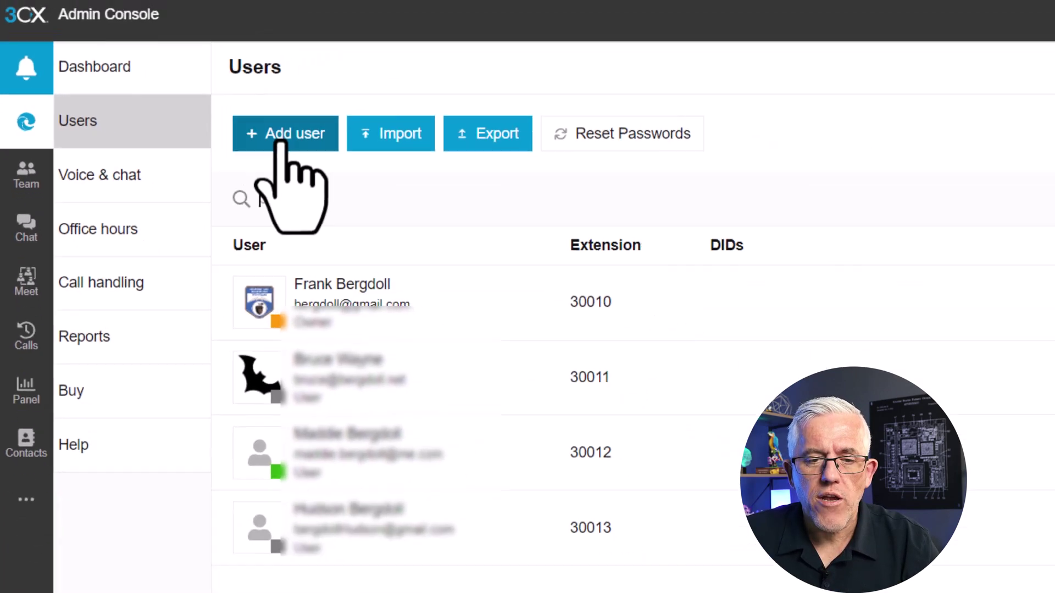
- Start a new user, enter the first name and assign the Owner role
{"action": "left_click", "coordinate": [407, 150]}
{"action": "left_click", "coordinate": [299, 182]}
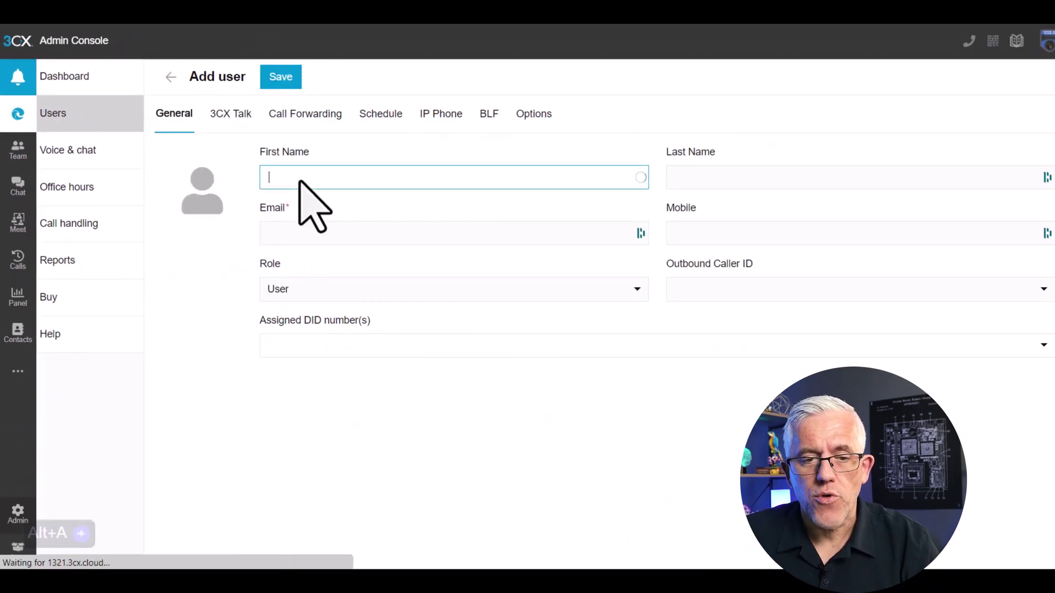
{"action": "type", "text": "Hans"}
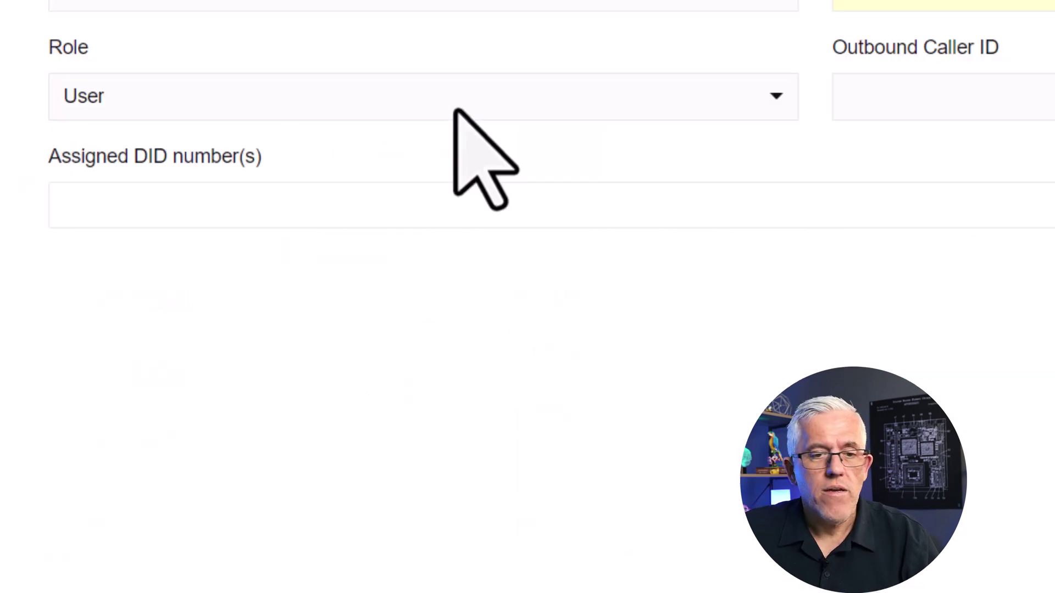
{"action": "left_click", "coordinate": [454, 110]}
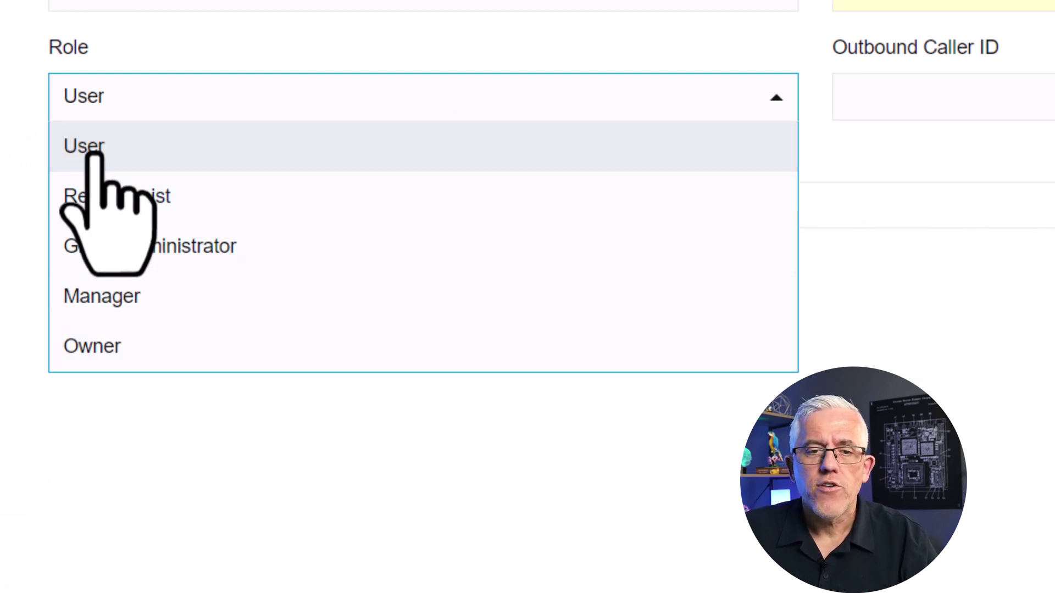
{"action": "left_click", "coordinate": [103, 347]}
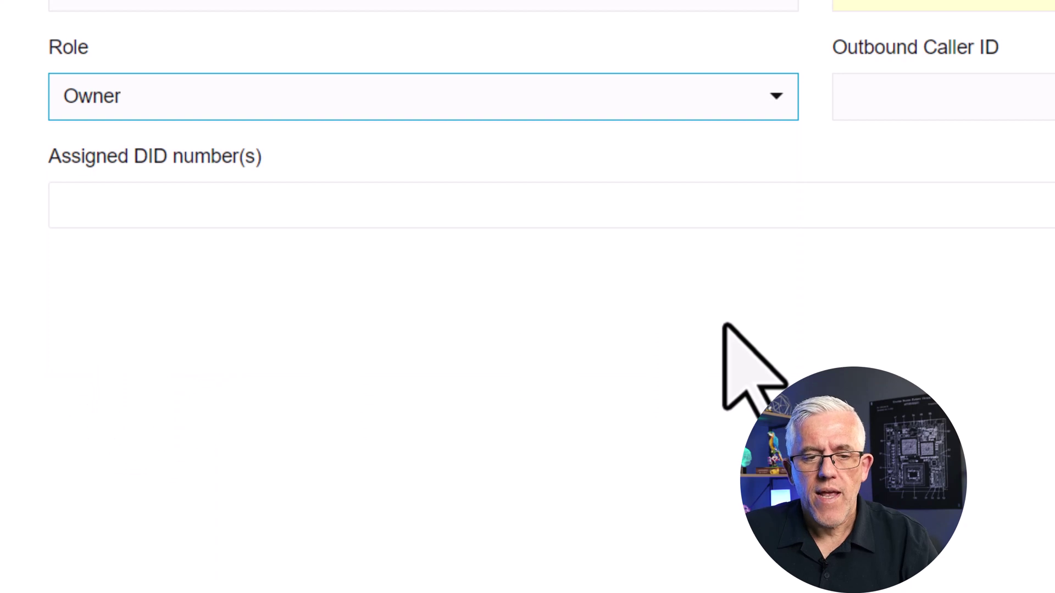
- Check the new user's Outbound Caller ID choices and assignable DID numbers
{"action": "left_click", "coordinate": [934, 105]}
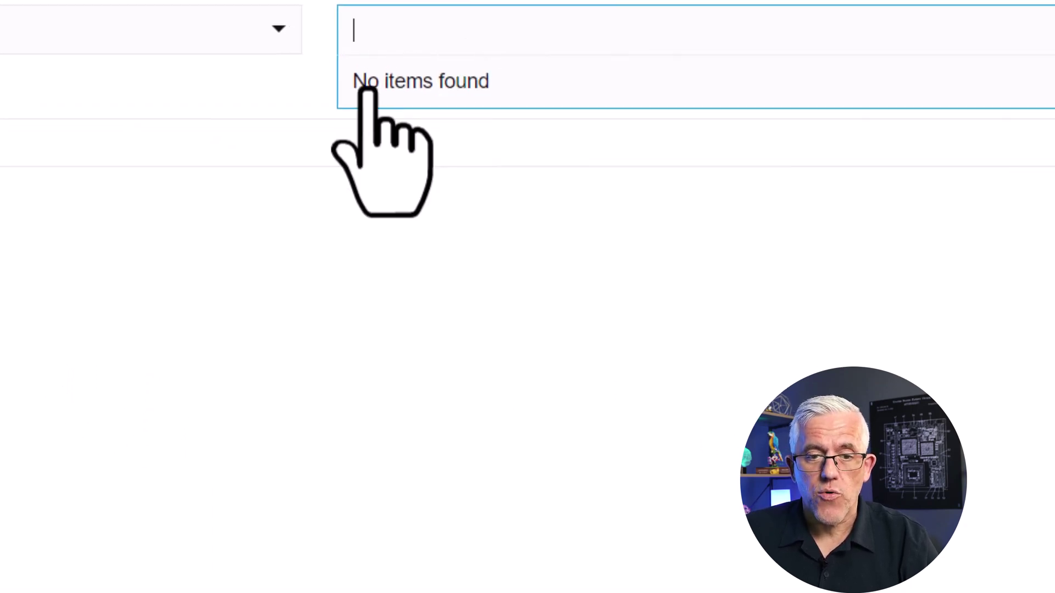
{"action": "left_click", "coordinate": [319, 300]}
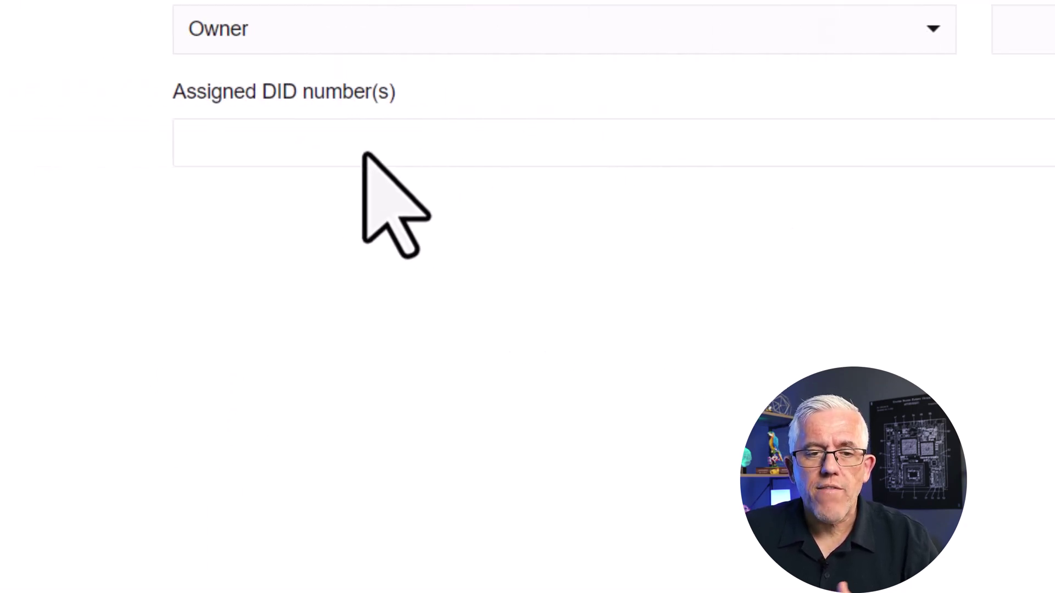
{"action": "left_click", "coordinate": [269, 124]}
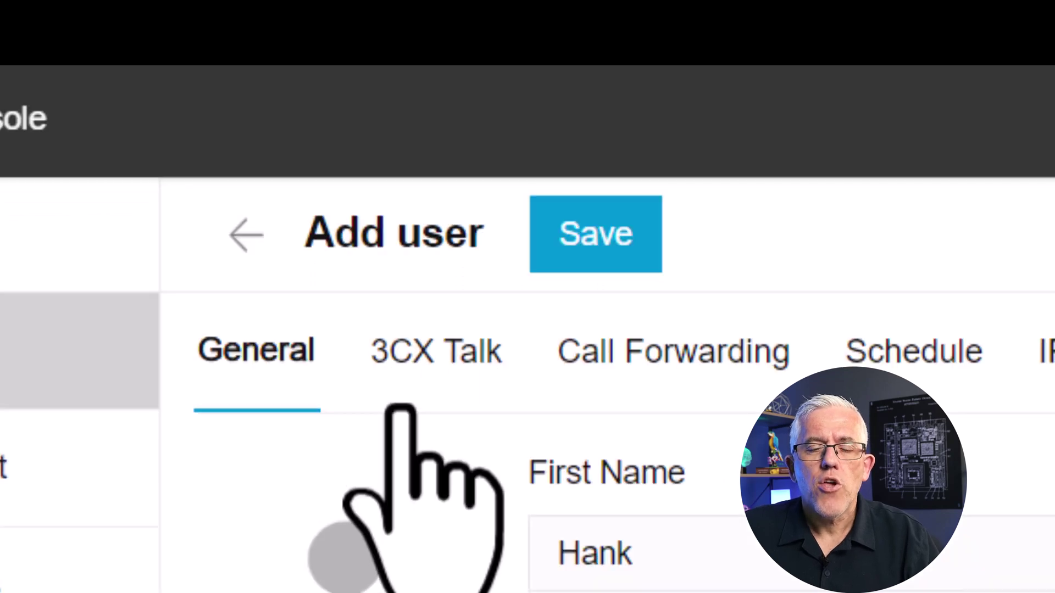
- Review the user's 3CX Talk, Call Forwarding, Schedule, IP Phone, BLF and Options settings
{"action": "left_click", "coordinate": [420, 374]}
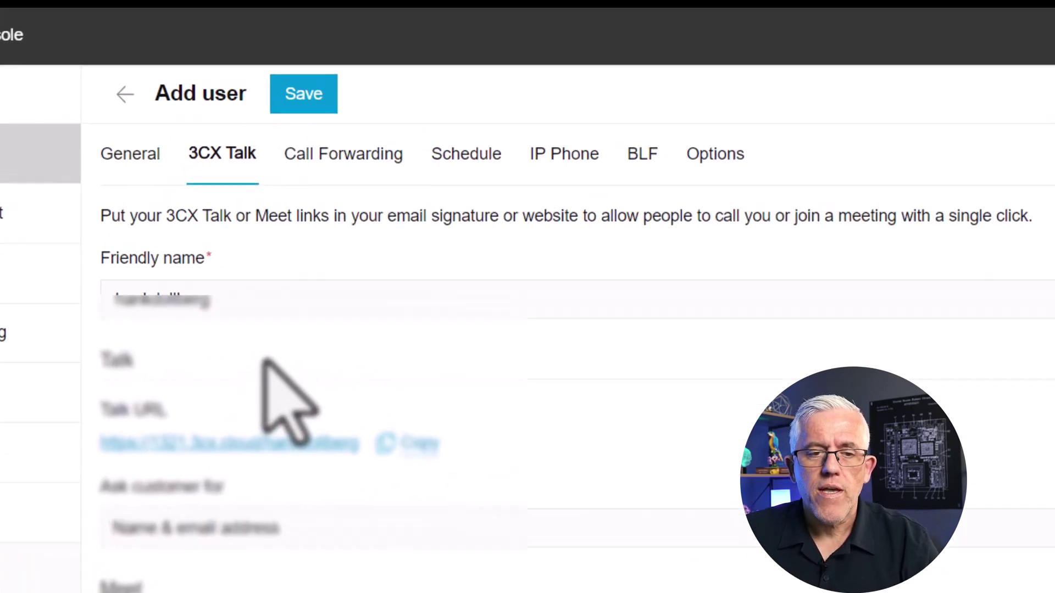
{"action": "left_click", "coordinate": [318, 187]}
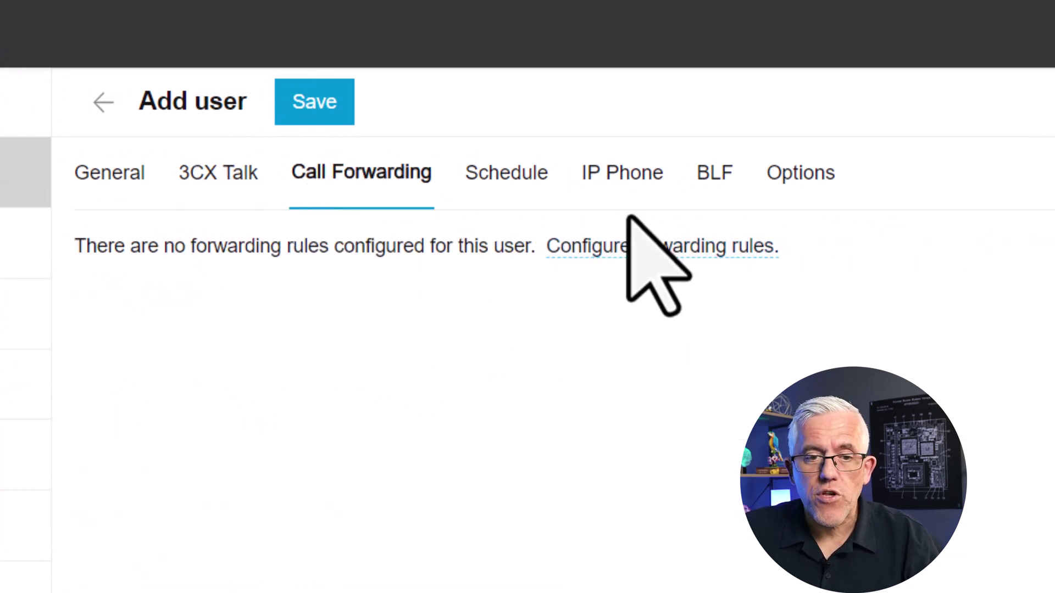
{"action": "left_click", "coordinate": [519, 186]}
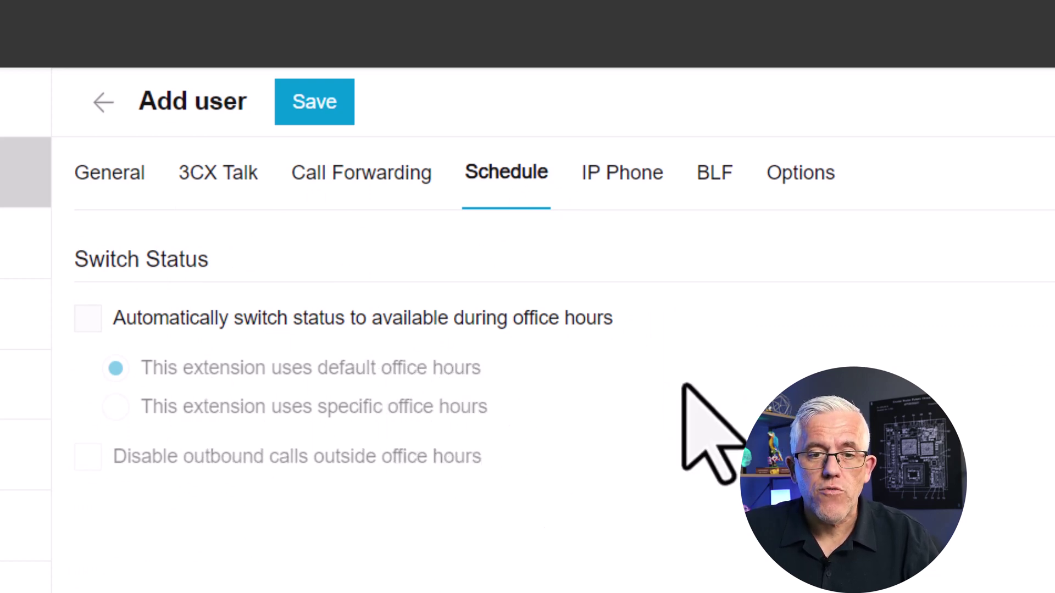
{"action": "left_click", "coordinate": [620, 182]}
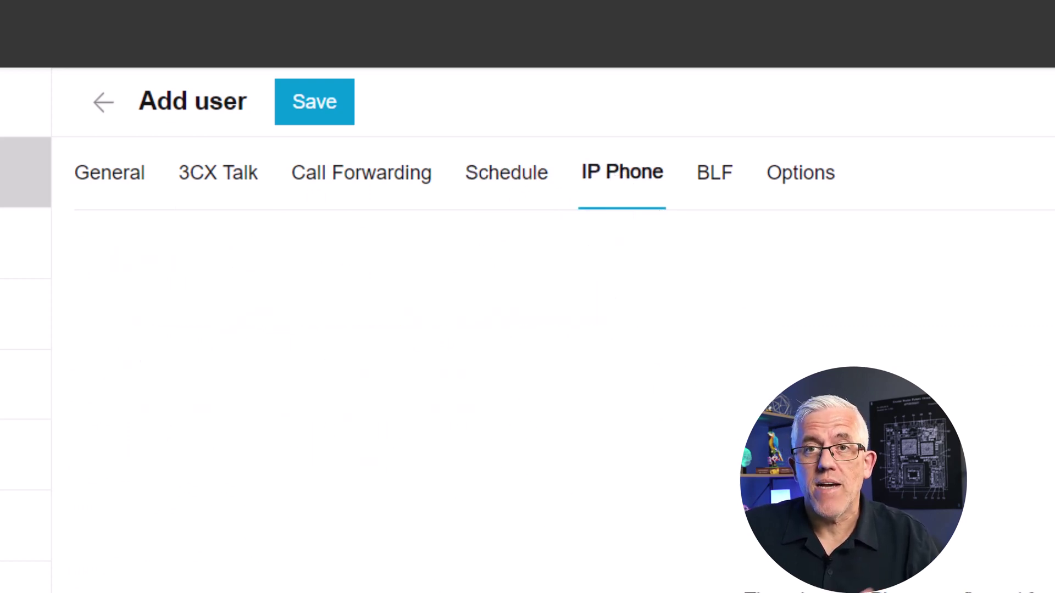
{"action": "left_click", "coordinate": [714, 190]}
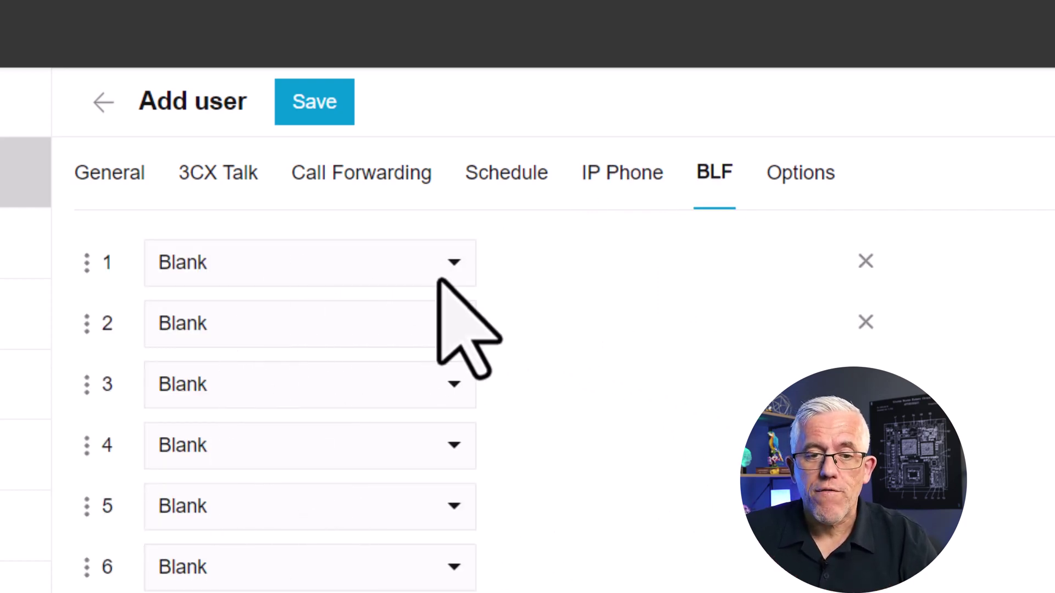
{"action": "left_click", "coordinate": [795, 175]}
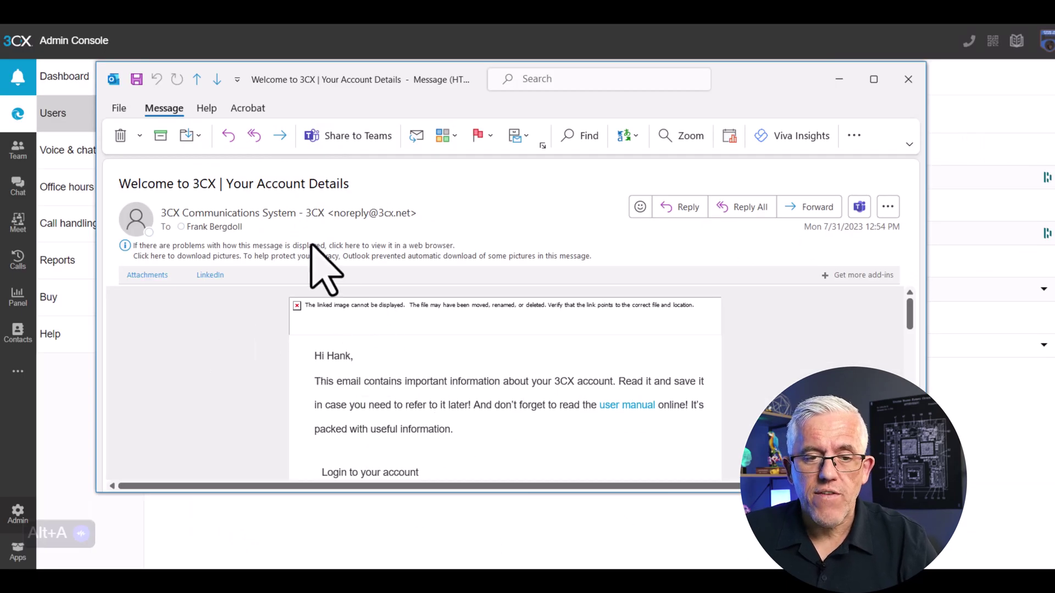
- Load the Welcome to 3CX email's pictures and read extension 30014, login, voicemail and meeting details
{"action": "left_click", "coordinate": [334, 255]}
{"action": "left_click", "coordinate": [393, 263]}
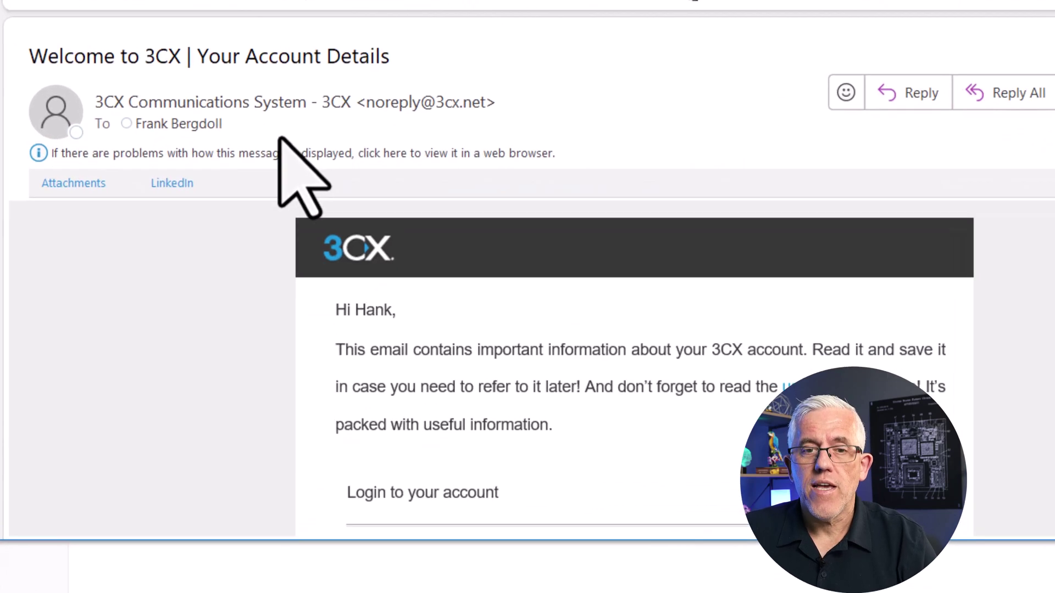
{"action": "scroll", "coordinate": [539, 374], "scroll_direction": "down", "scroll_amount": 5}
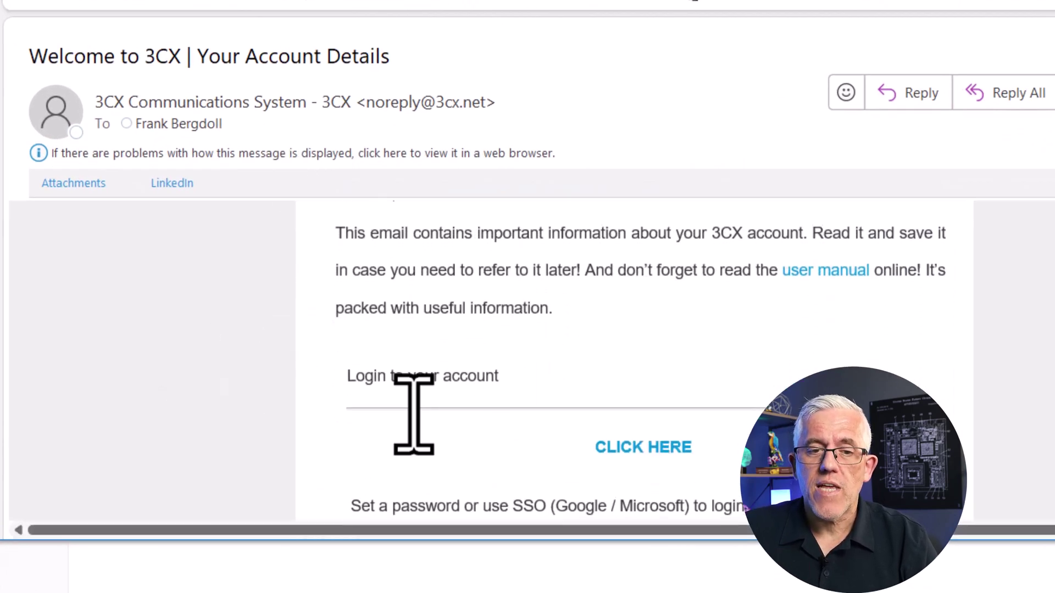
{"action": "scroll", "coordinate": [526, 429], "scroll_direction": "down", "scroll_amount": 2}
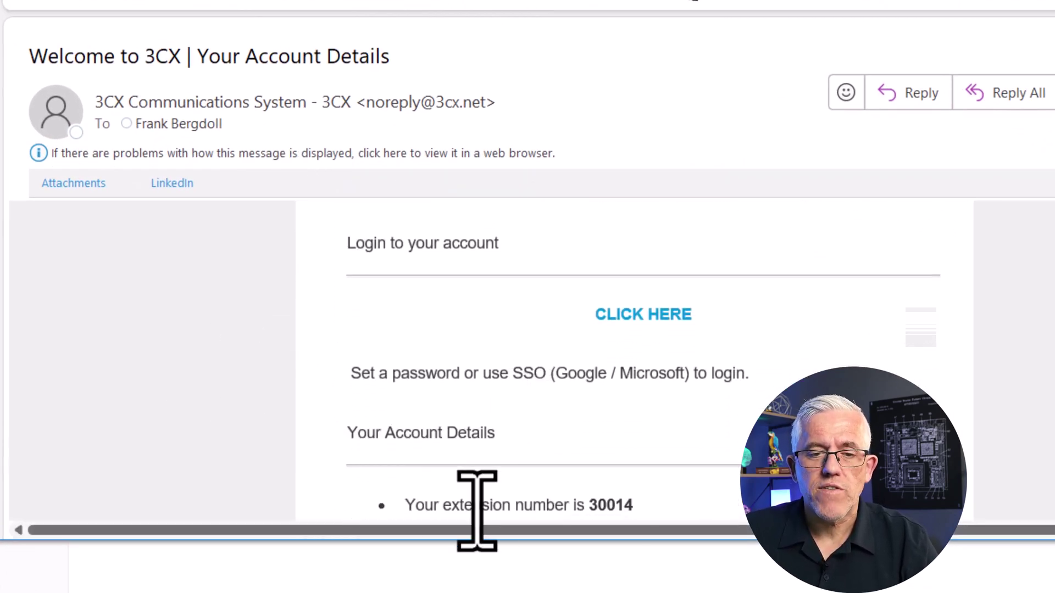
{"action": "scroll", "coordinate": [528, 464], "scroll_direction": "down", "scroll_amount": 4}
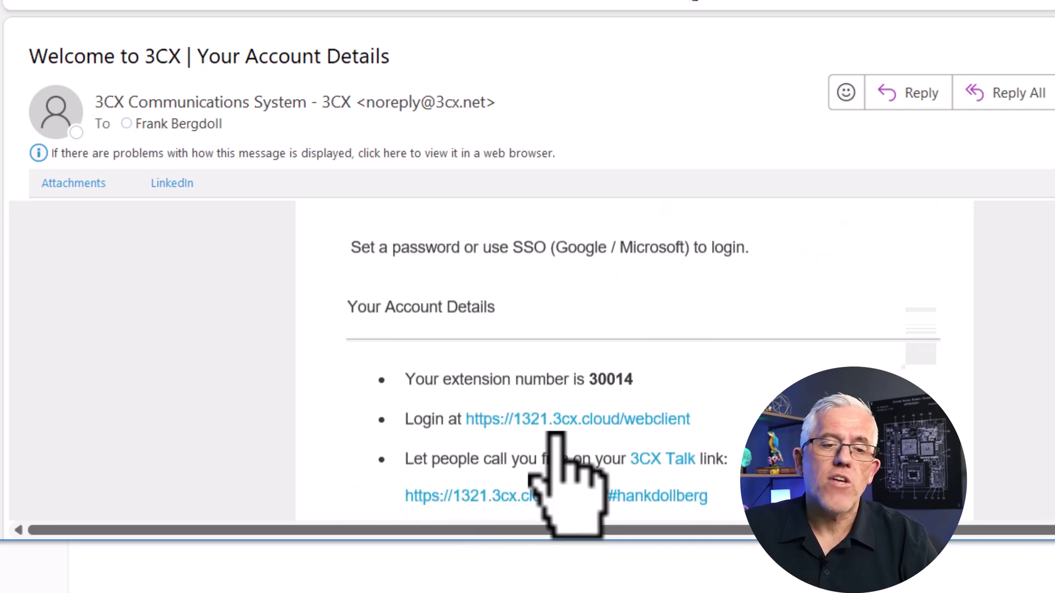
{"action": "scroll", "coordinate": [607, 470], "scroll_direction": "down", "scroll_amount": 2}
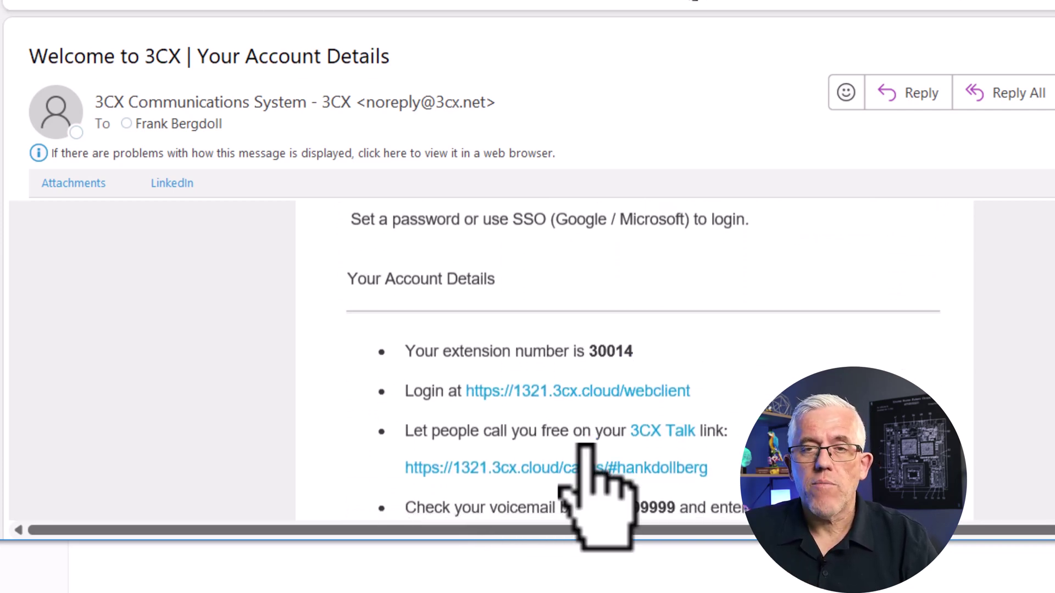
{"action": "scroll", "coordinate": [706, 370], "scroll_direction": "down", "scroll_amount": 4}
{"action": "scroll", "coordinate": [734, 365], "scroll_direction": "down", "scroll_amount": 2}
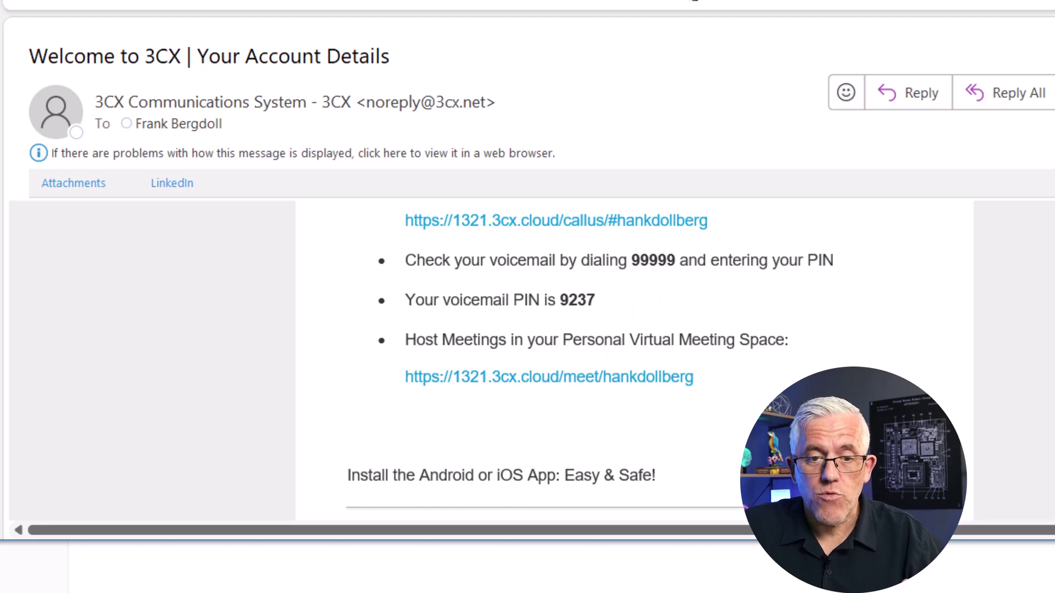
{"action": "scroll", "coordinate": [746, 372], "scroll_direction": "up", "scroll_amount": 9}
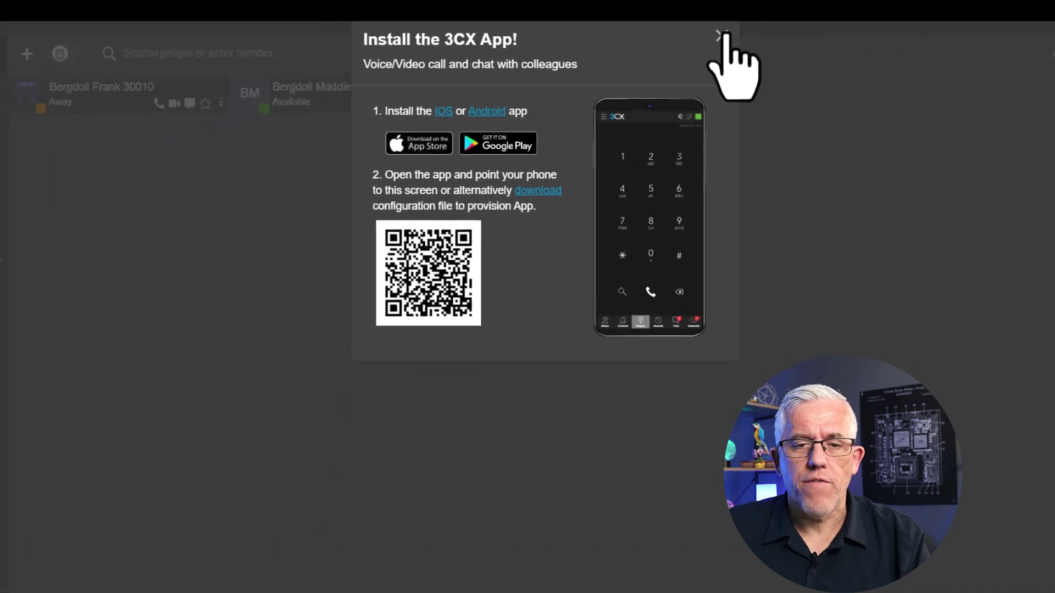
- Dismiss the Install the 3CX App prompt and show the profile status menu
{"action": "left_click", "coordinate": [927, 23]}
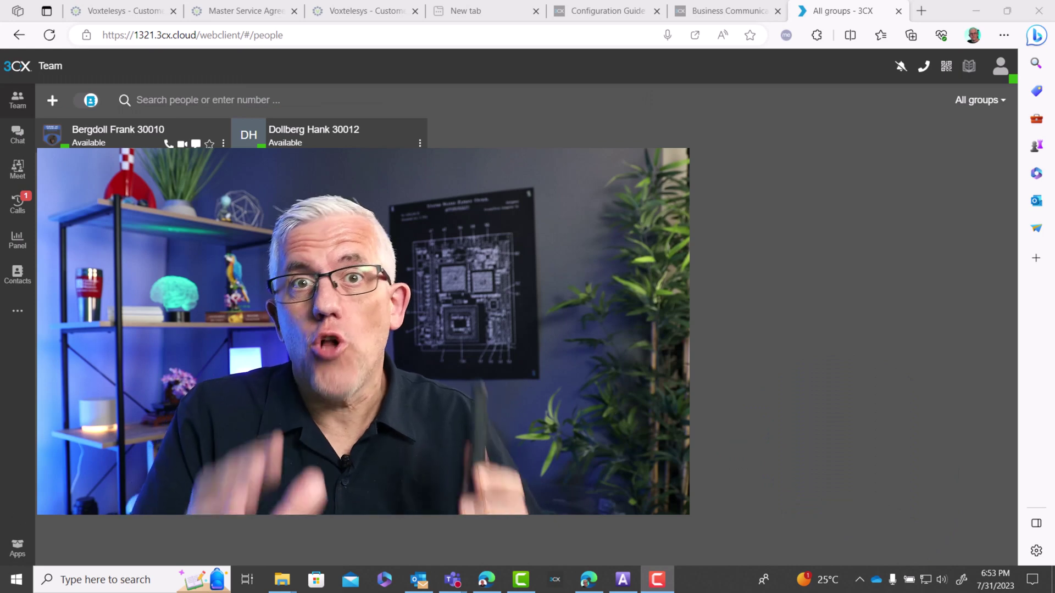
{"action": "left_click", "coordinate": [1000, 68]}
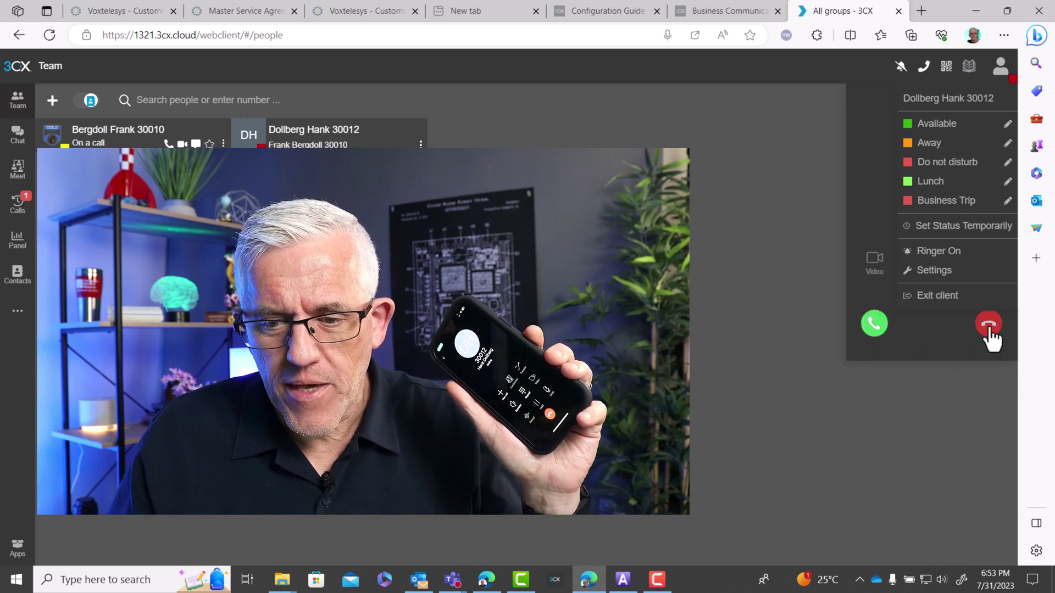
- Answer the incoming call from extension 30010, then hang up
{"action": "left_click", "coordinate": [878, 332]}
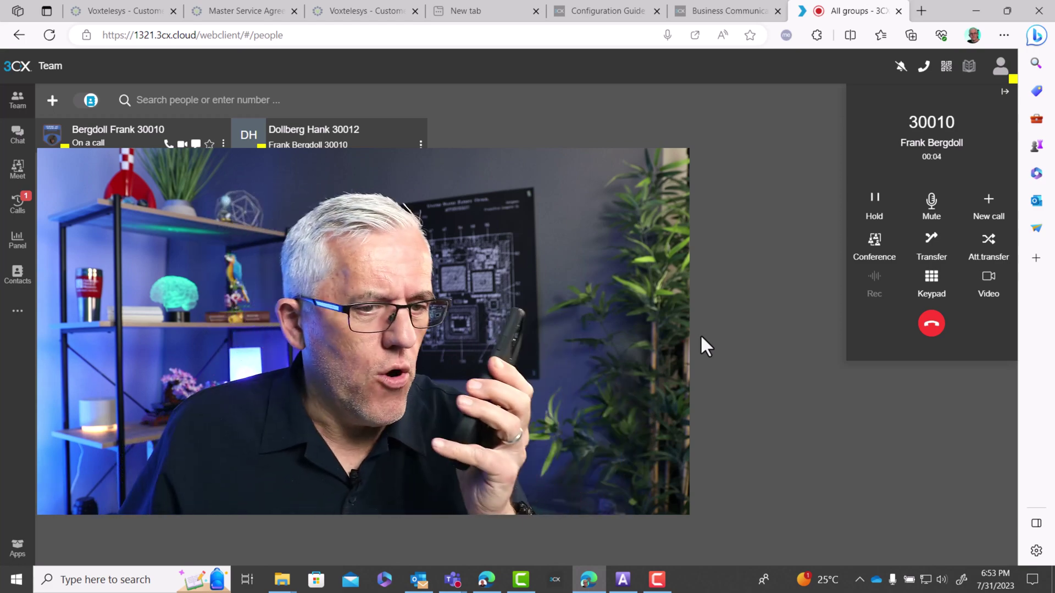
{"action": "left_click", "coordinate": [932, 325]}
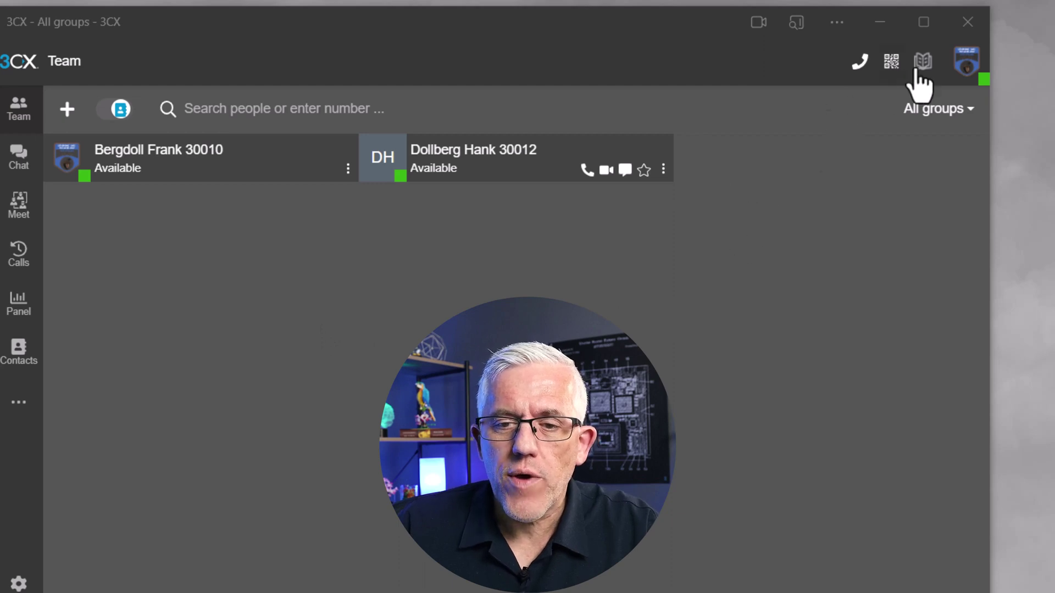
- Send 'Did you get the report?' to extension 30012 in Chat
{"action": "left_click", "coordinate": [968, 67]}
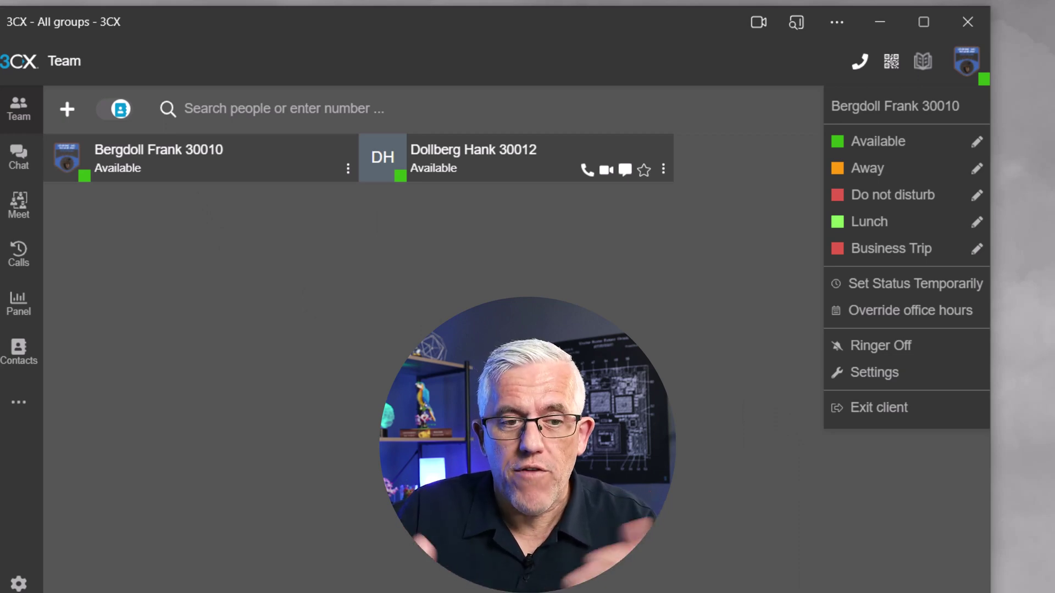
{"action": "left_click", "coordinate": [16, 165]}
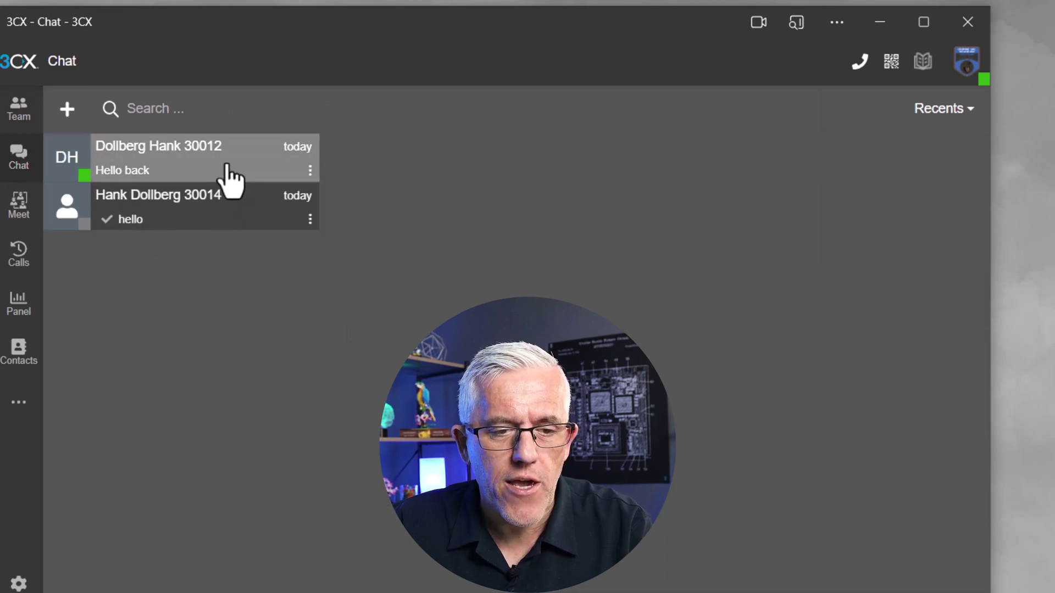
{"action": "left_click", "coordinate": [229, 181]}
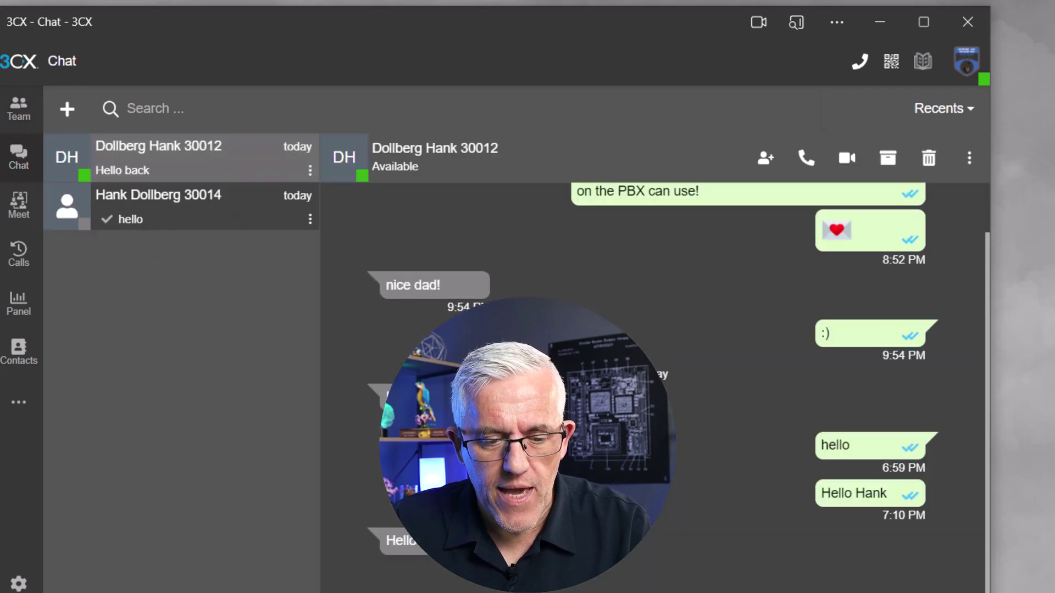
{"action": "type", "text": "Did you "}
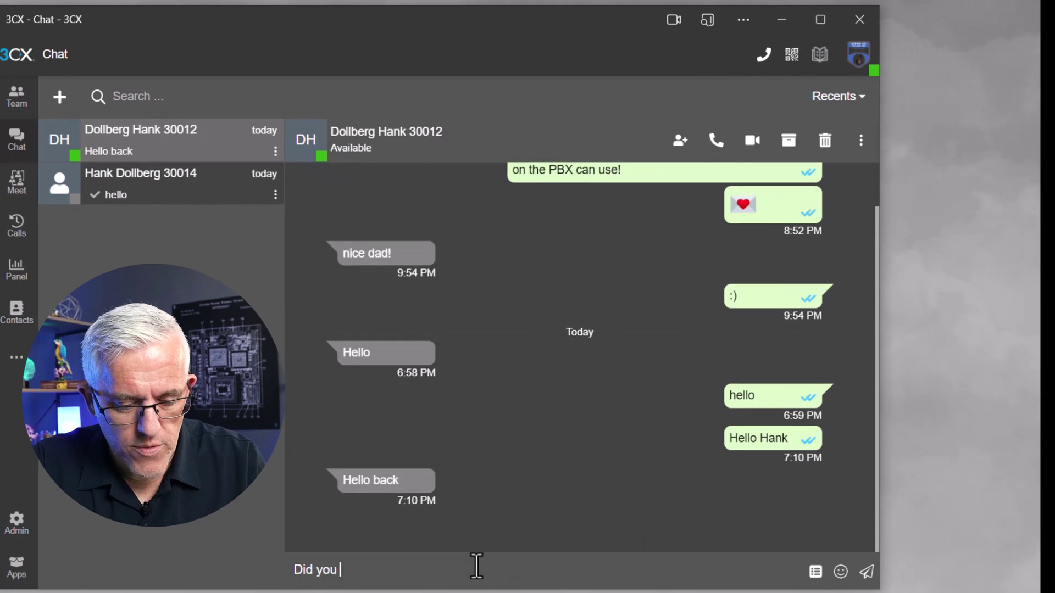
{"action": "type", "text": "get the report"}
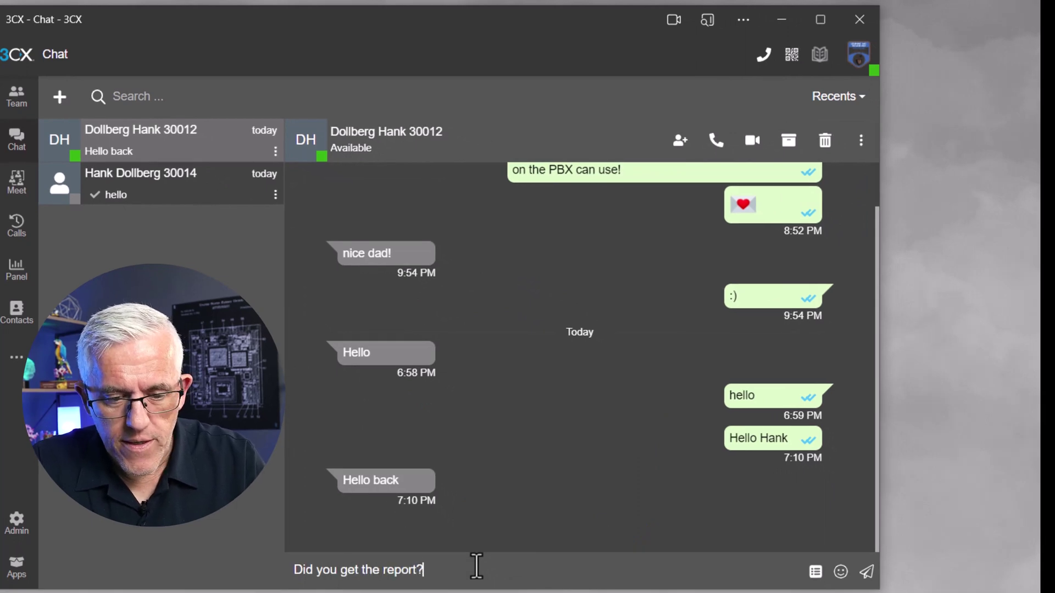
{"action": "type", "text": "?"}
{"action": "key", "text": "Return"}
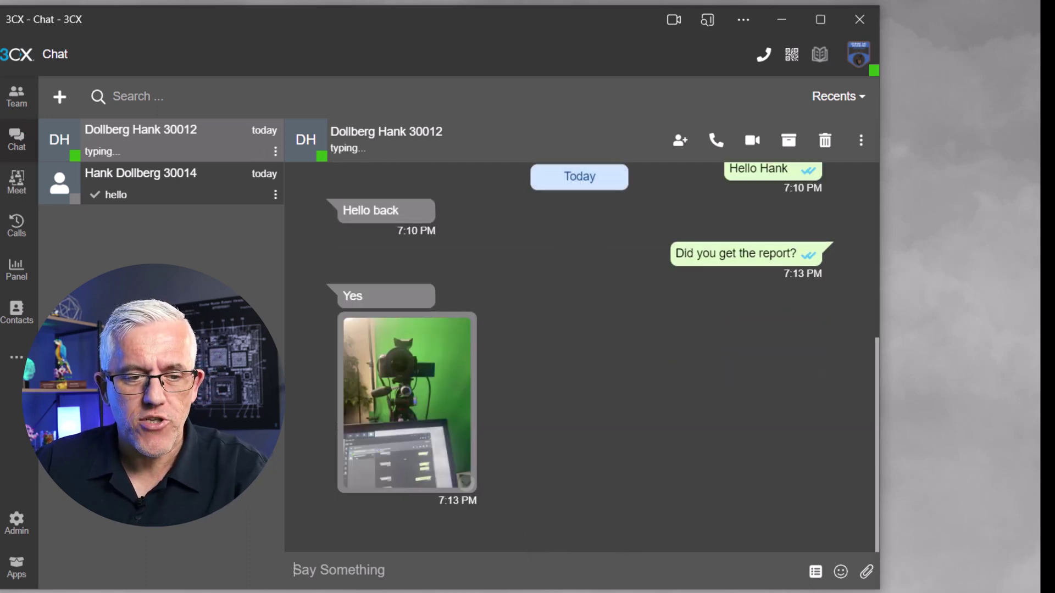
{"action": "left_click", "coordinate": [23, 199]}
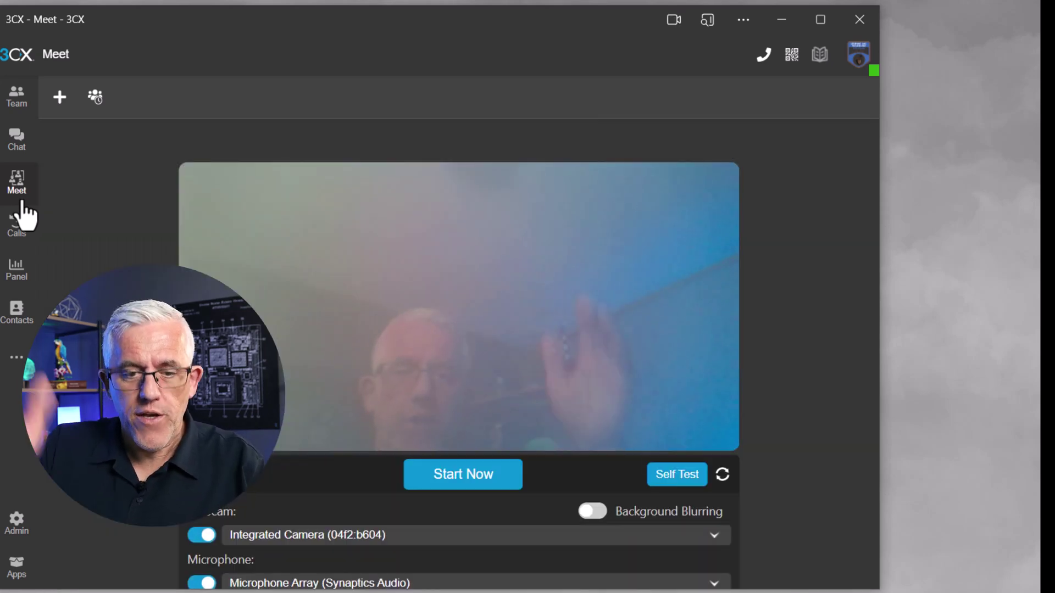
- Switch the meeting webcam from Integrated Camera to Cam Link 4K
{"action": "left_click", "coordinate": [451, 540]}
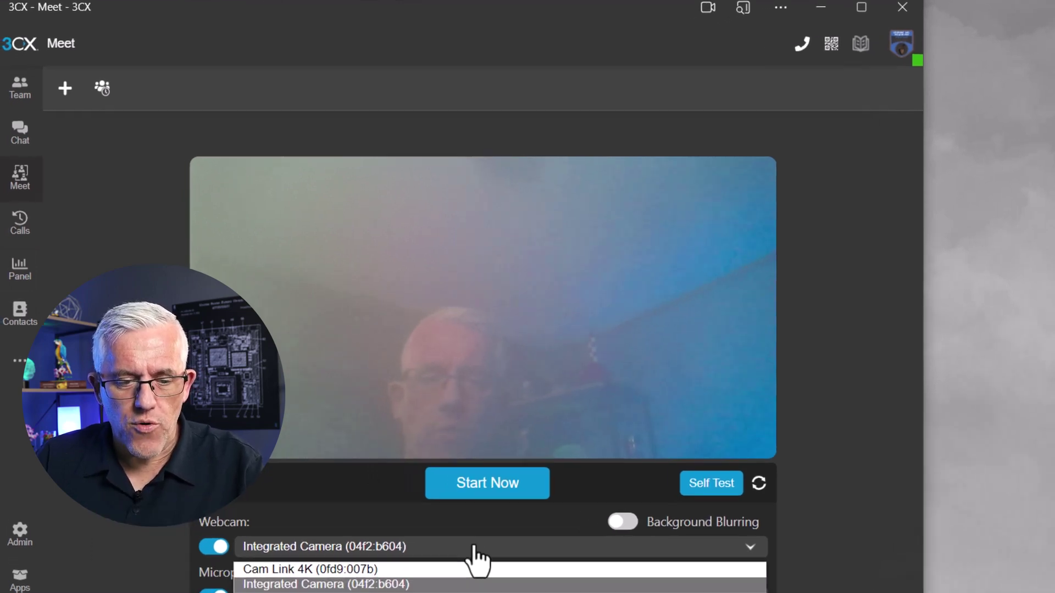
{"action": "left_click", "coordinate": [462, 541]}
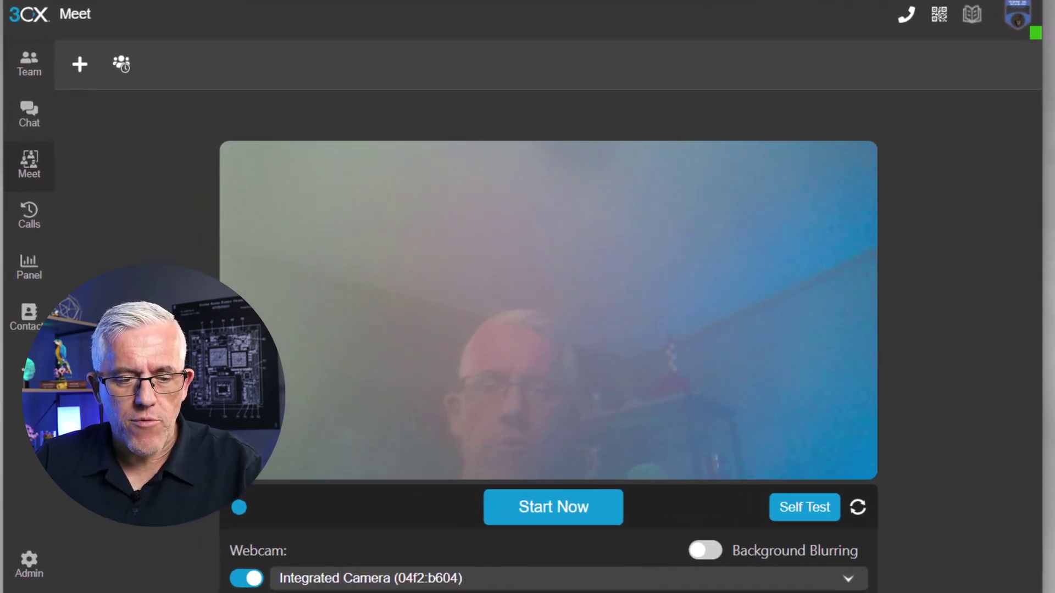
{"action": "key", "text": "Up"}
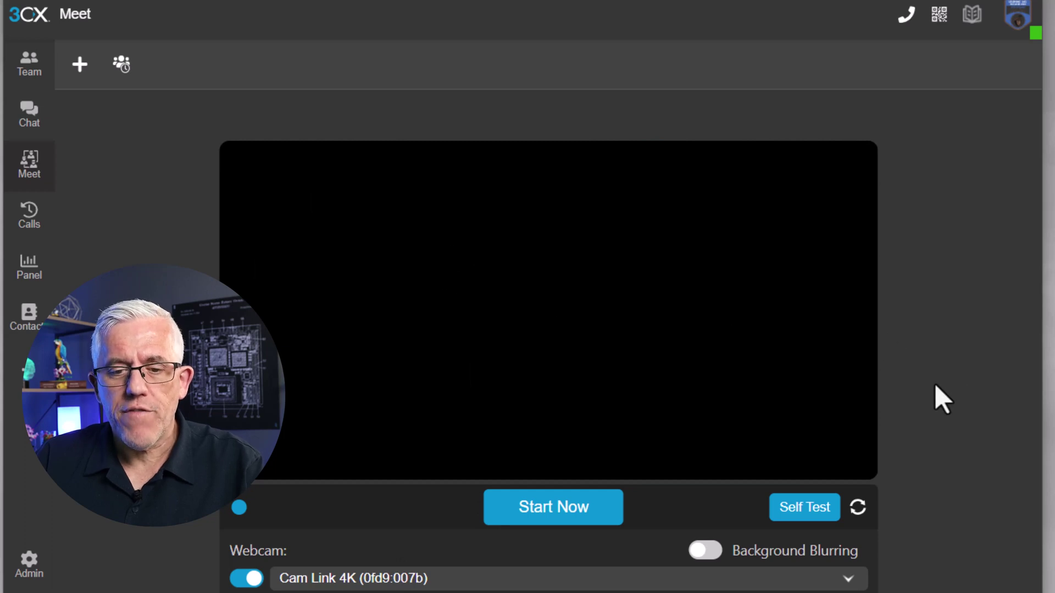
{"action": "scroll", "coordinate": [935, 396], "scroll_direction": "down", "scroll_amount": 3}
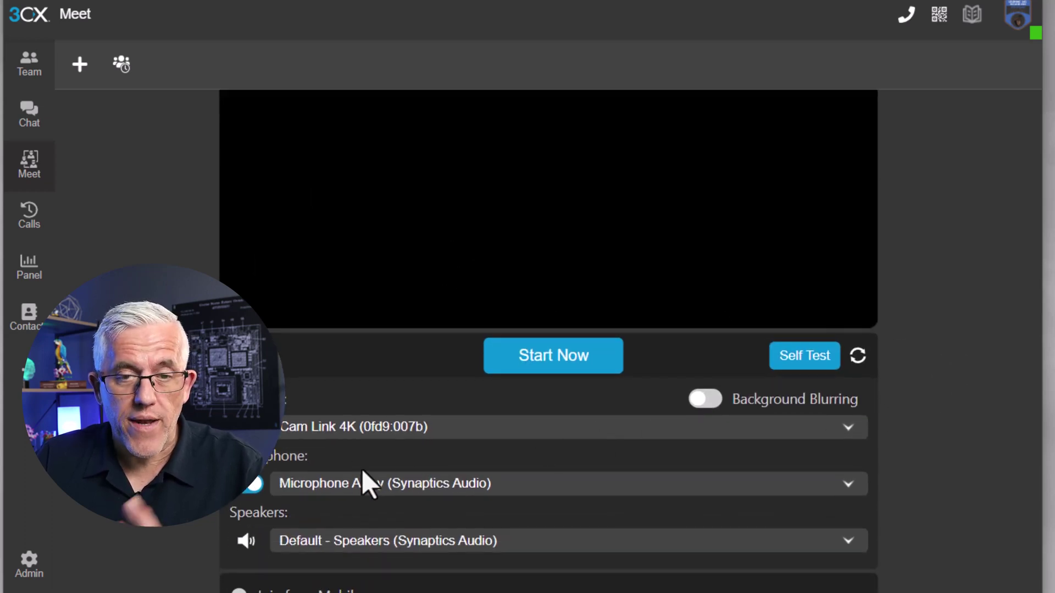
{"action": "scroll", "coordinate": [550, 330], "scroll_direction": "up", "scroll_amount": 3}
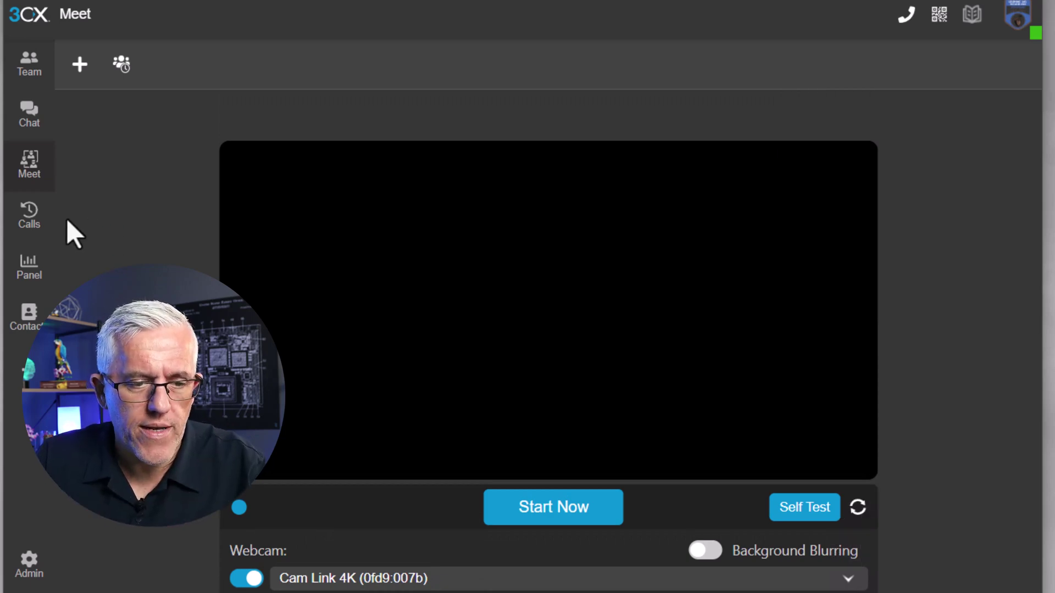
{"action": "left_click", "coordinate": [21, 223]}
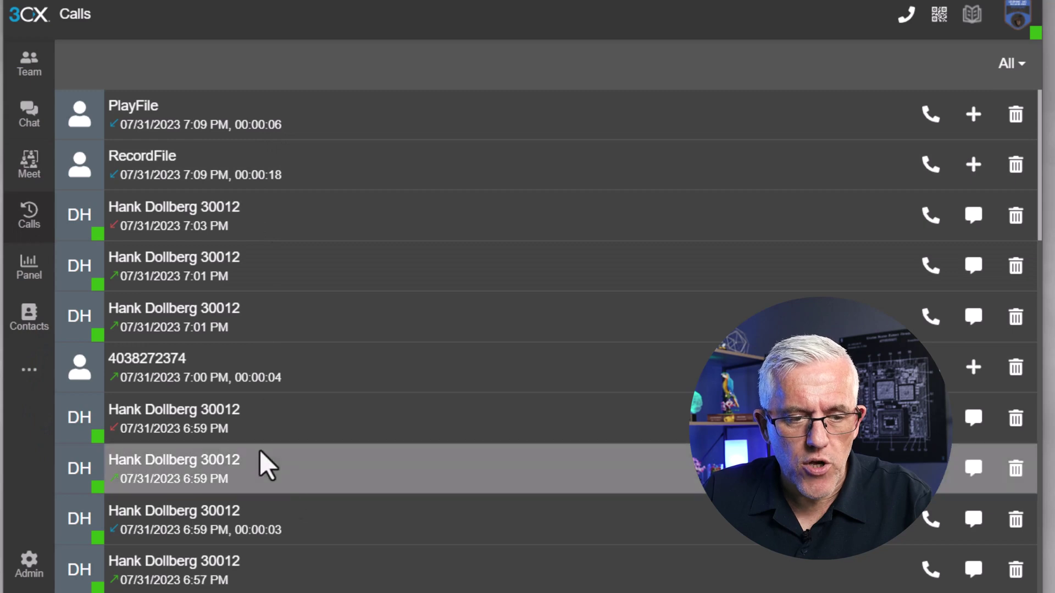
- Check the empty voicemail list, then show the General personal settings page
{"action": "left_click", "coordinate": [29, 269]}
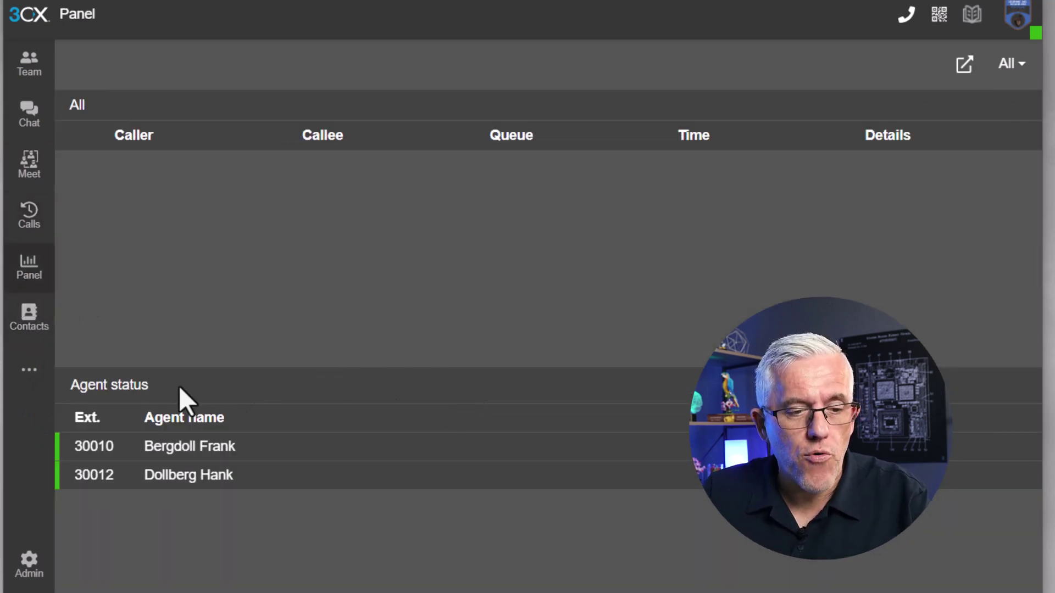
{"action": "left_click", "coordinate": [36, 374]}
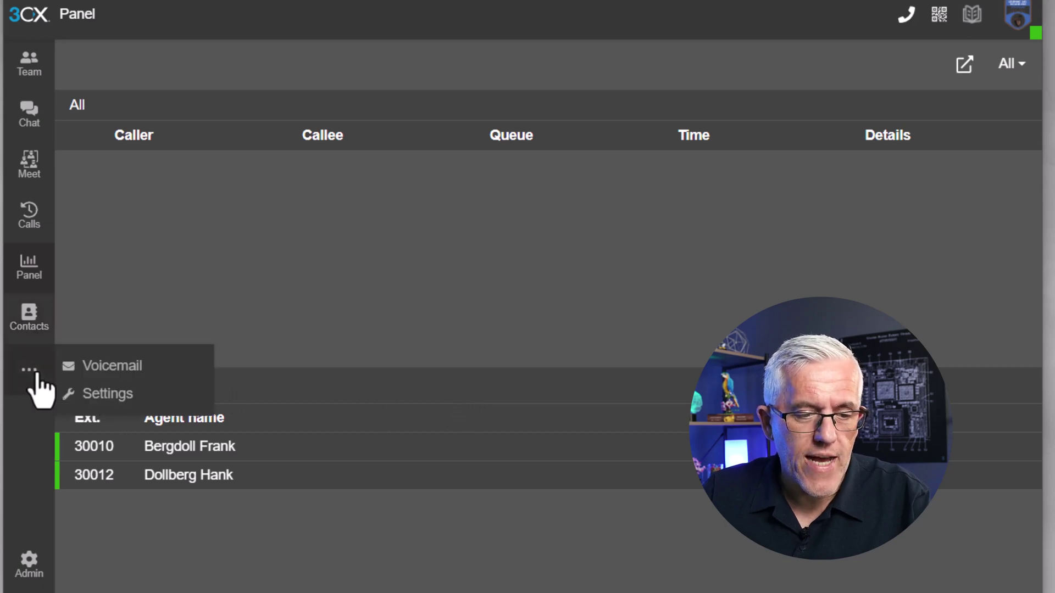
{"action": "left_click", "coordinate": [114, 367]}
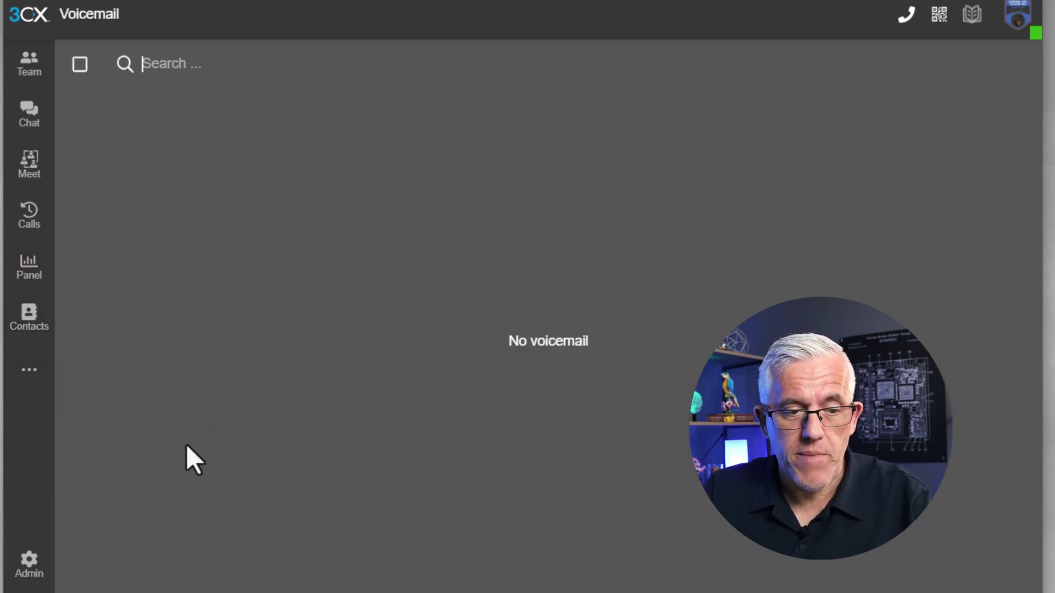
{"action": "left_click", "coordinate": [29, 374]}
{"action": "left_click", "coordinate": [121, 394]}
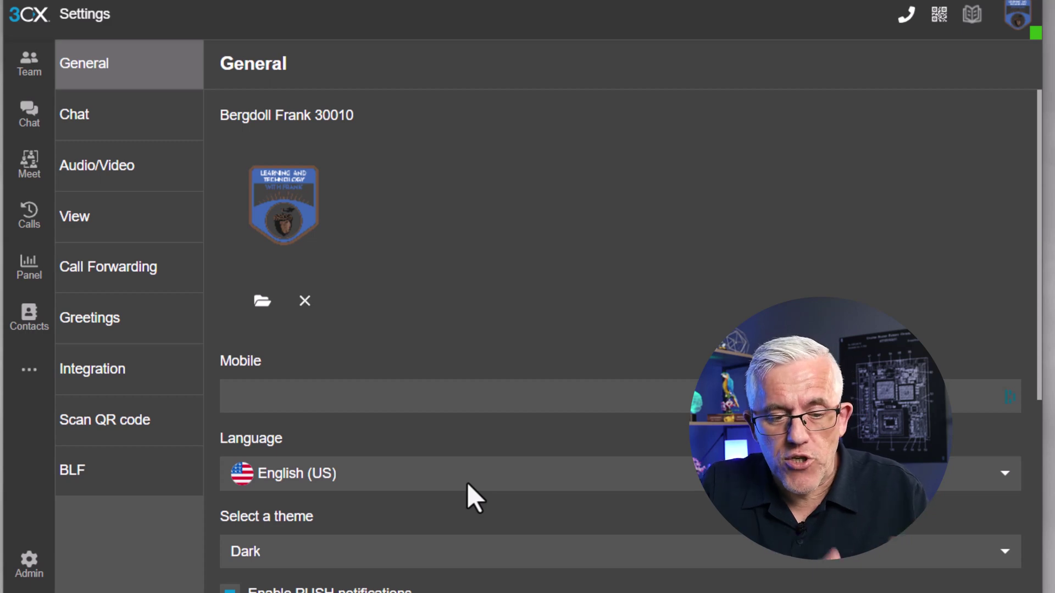
- From Greetings settings, start recording a new greeting prompt named FrankGreeting
{"action": "scroll", "coordinate": [489, 519], "scroll_direction": "down", "scroll_amount": 1}
{"action": "scroll", "coordinate": [489, 519], "scroll_direction": "up", "scroll_amount": 1}
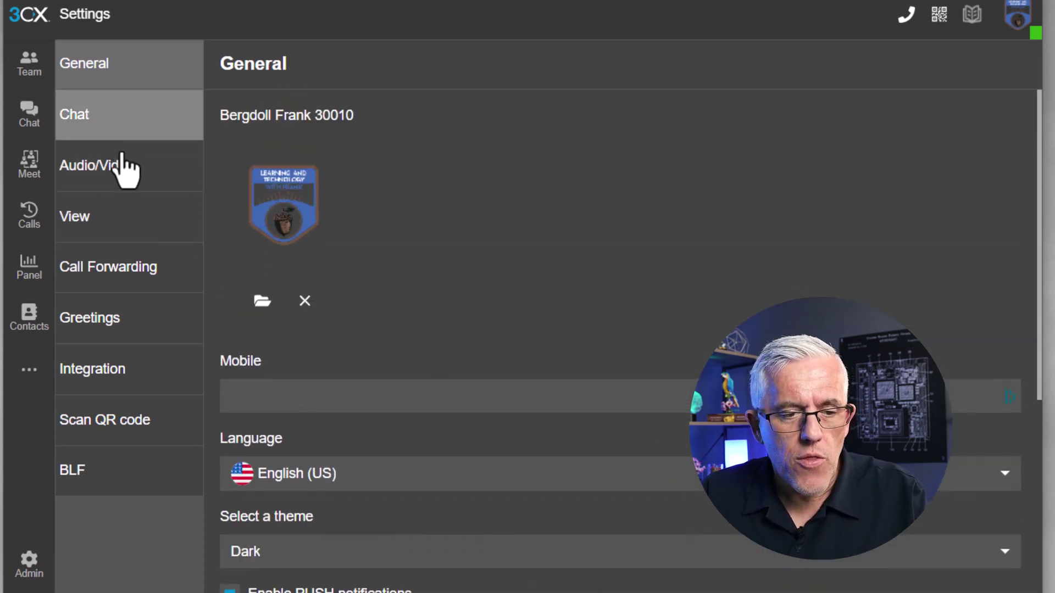
{"action": "left_click", "coordinate": [104, 341]}
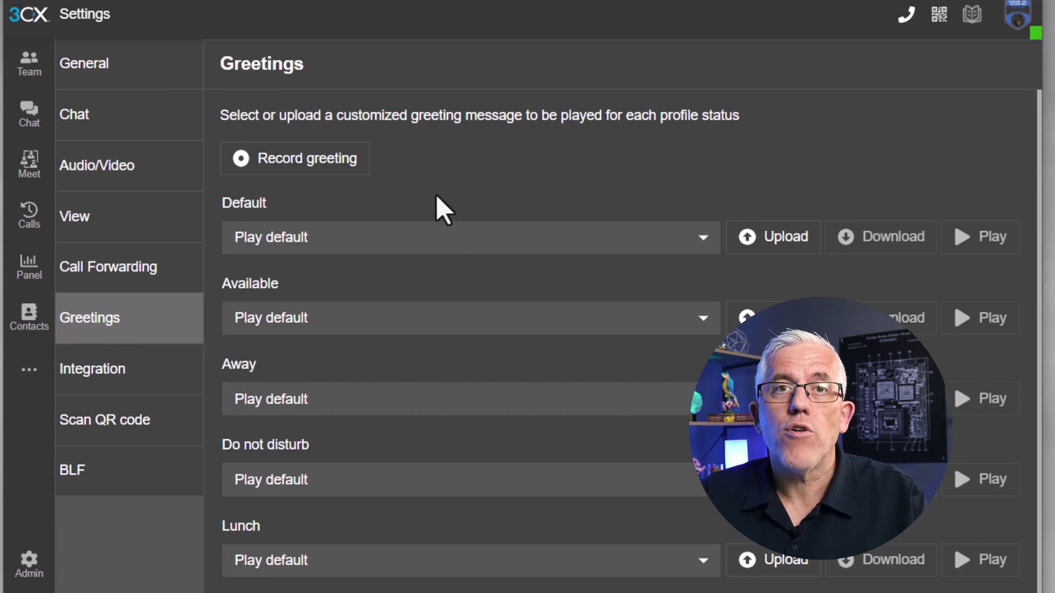
{"action": "left_click", "coordinate": [306, 162]}
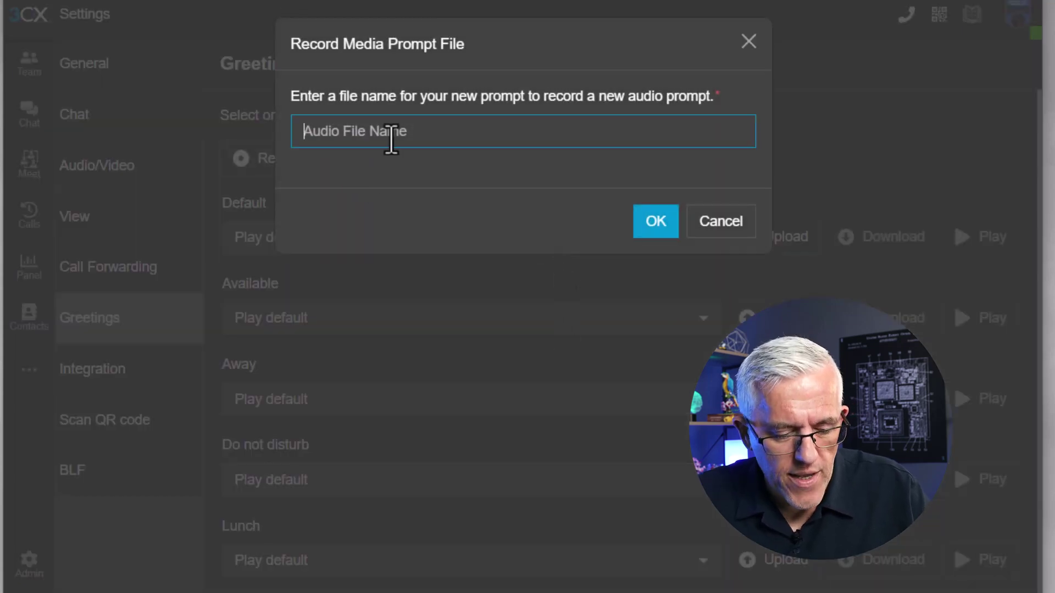
{"action": "type", "text": "FrankGreeting"}
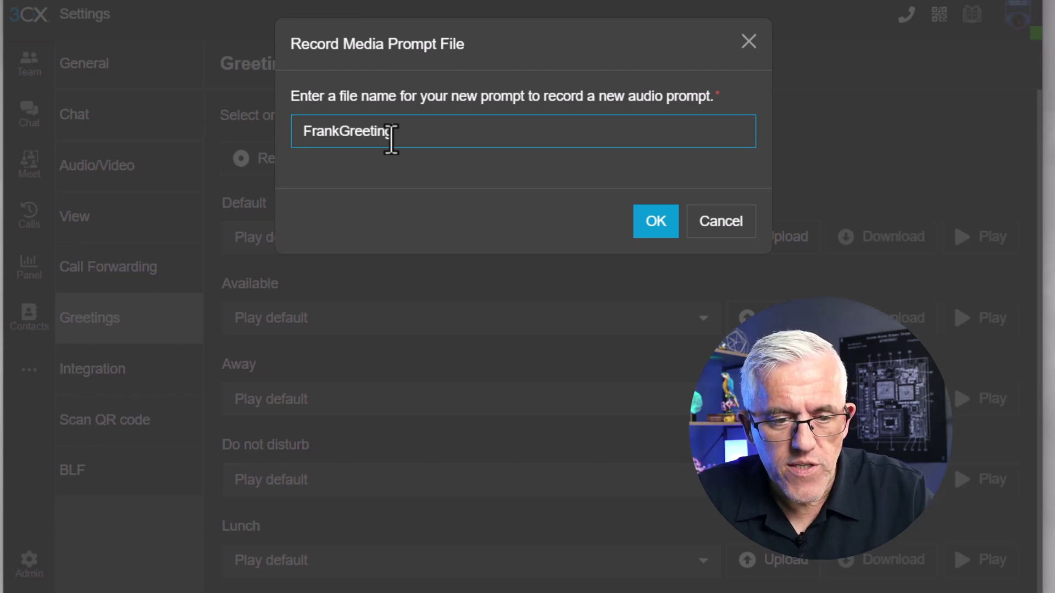
{"action": "left_click", "coordinate": [653, 228]}
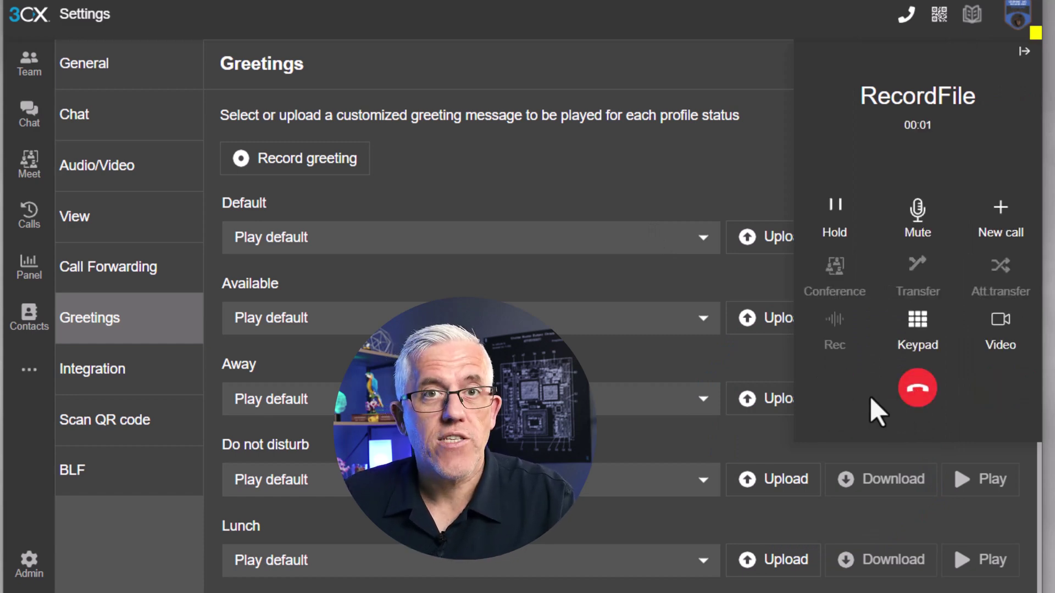
- Send the #, 1, #, 0 keypad tones to finish and save the greeting recording
{"action": "left_click", "coordinate": [925, 326]}
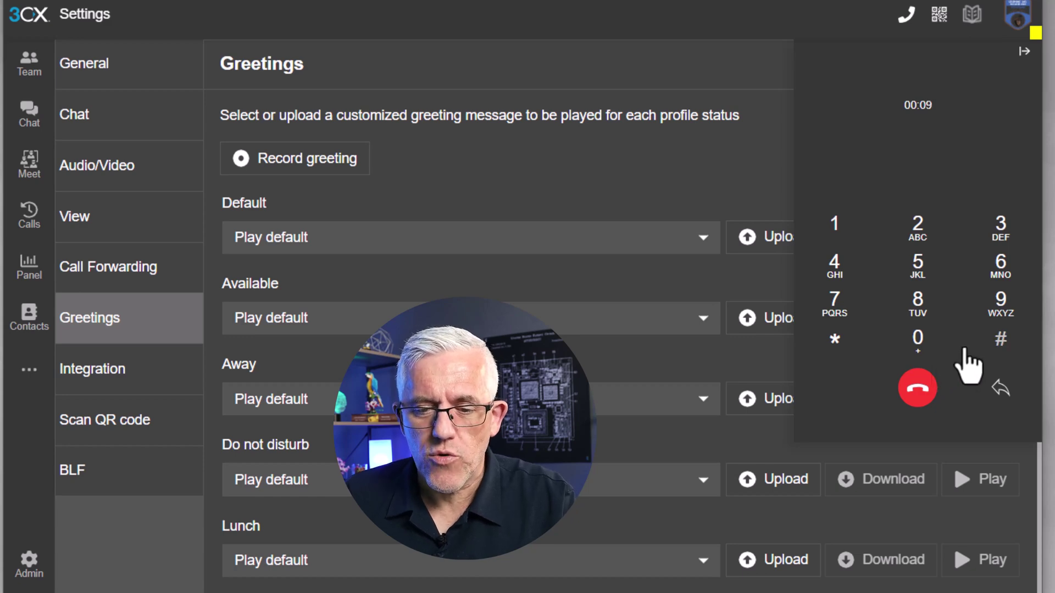
{"action": "left_click", "coordinate": [1001, 339]}
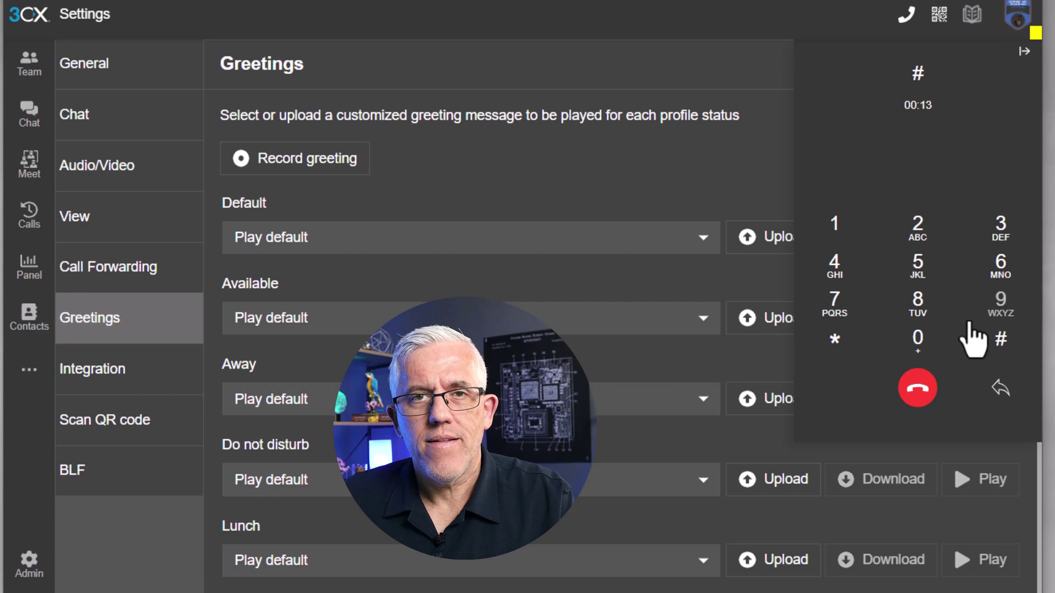
{"action": "left_click", "coordinate": [836, 228]}
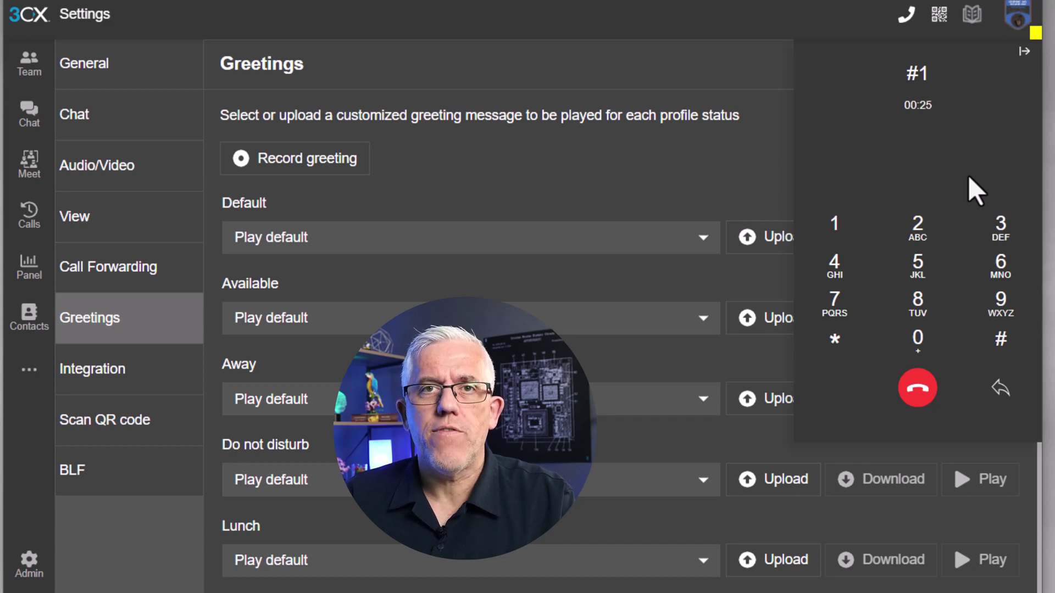
{"action": "left_click", "coordinate": [1001, 339]}
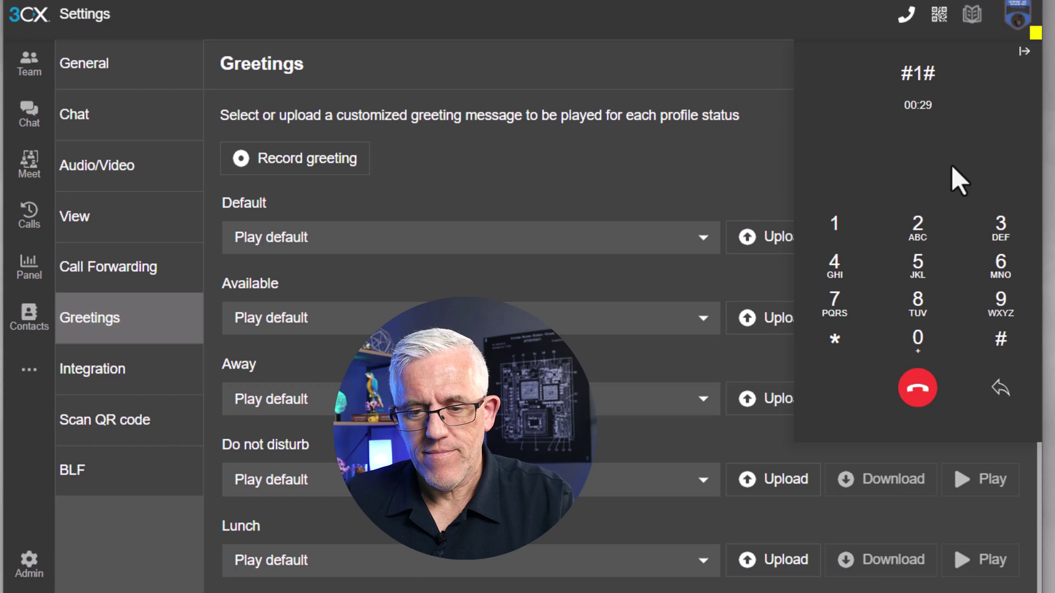
{"action": "left_click", "coordinate": [917, 340]}
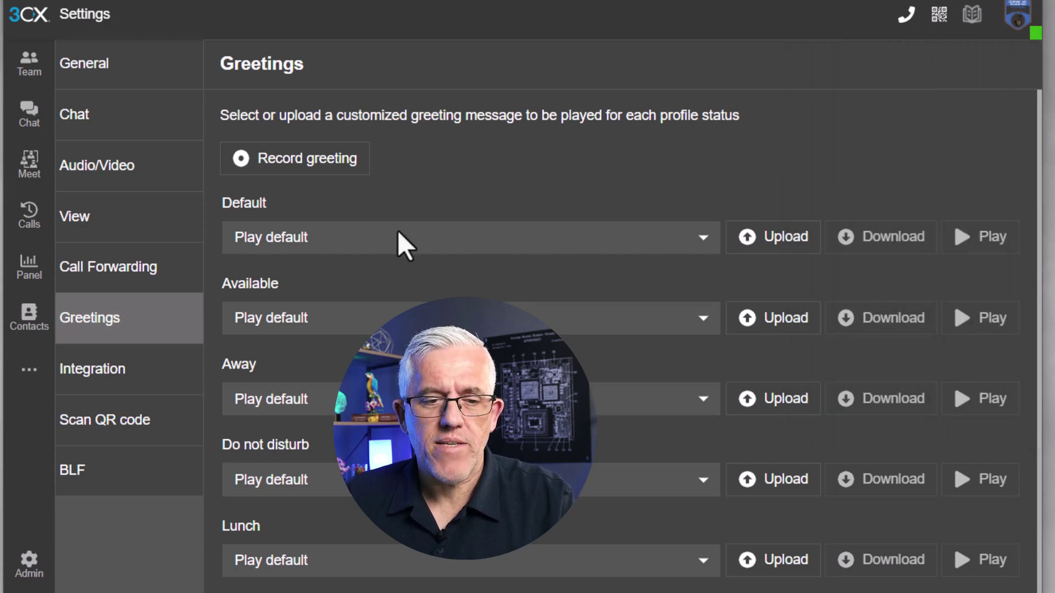
- Assign FrankGreeting.wav to the Default, Available and Away statuses
{"action": "left_click", "coordinate": [366, 239]}
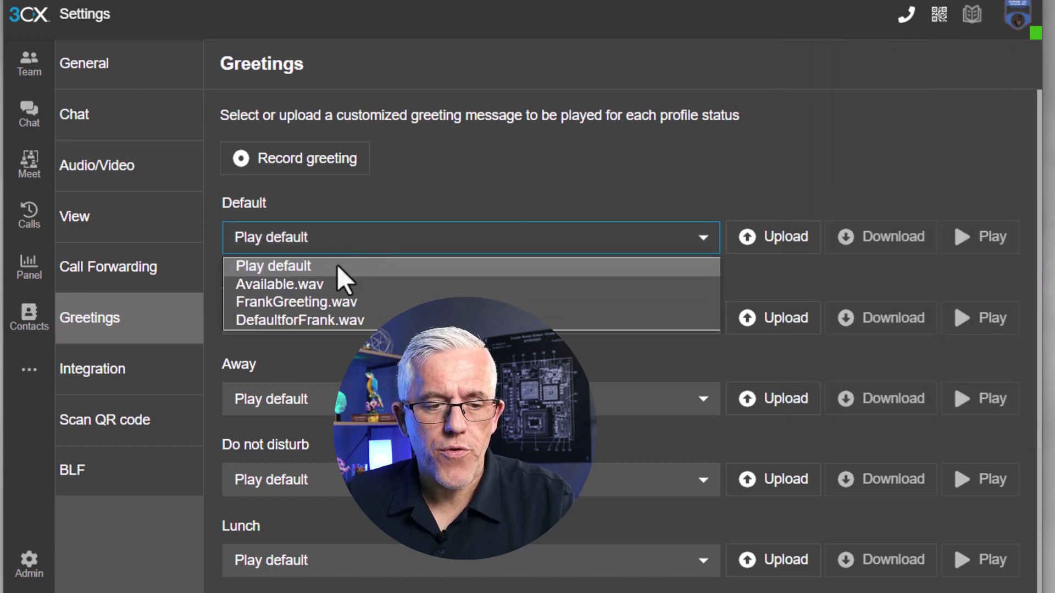
{"action": "left_click", "coordinate": [305, 308]}
{"action": "left_click", "coordinate": [337, 317]}
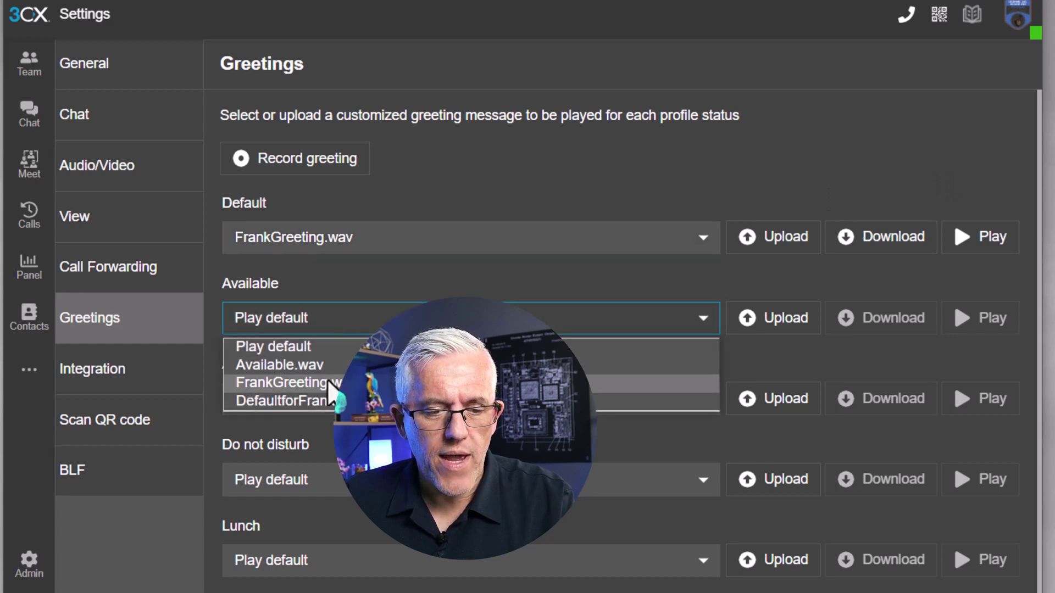
{"action": "left_click", "coordinate": [330, 383]}
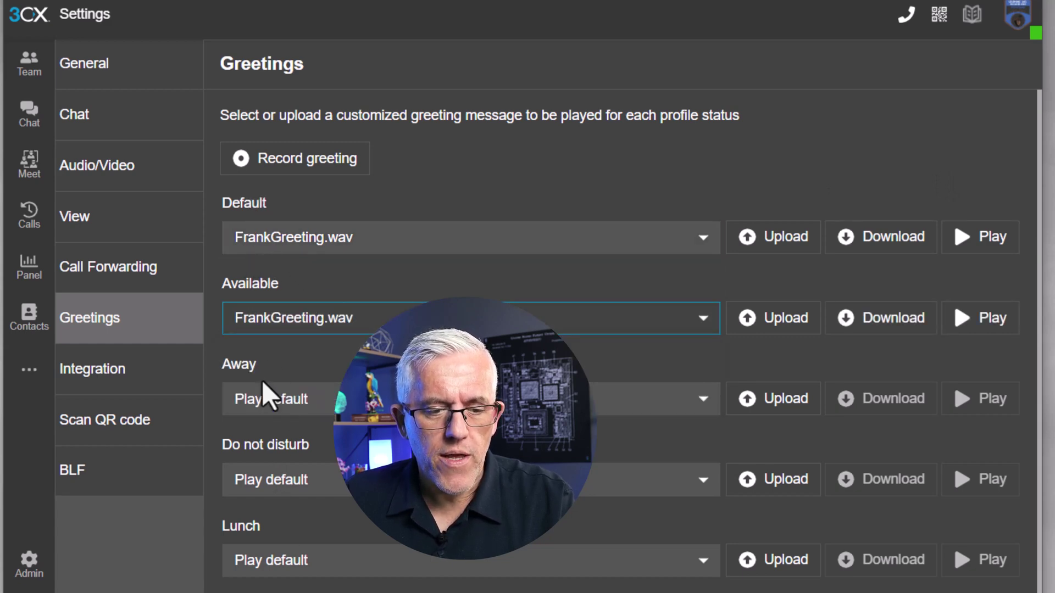
{"action": "left_click", "coordinate": [287, 397]}
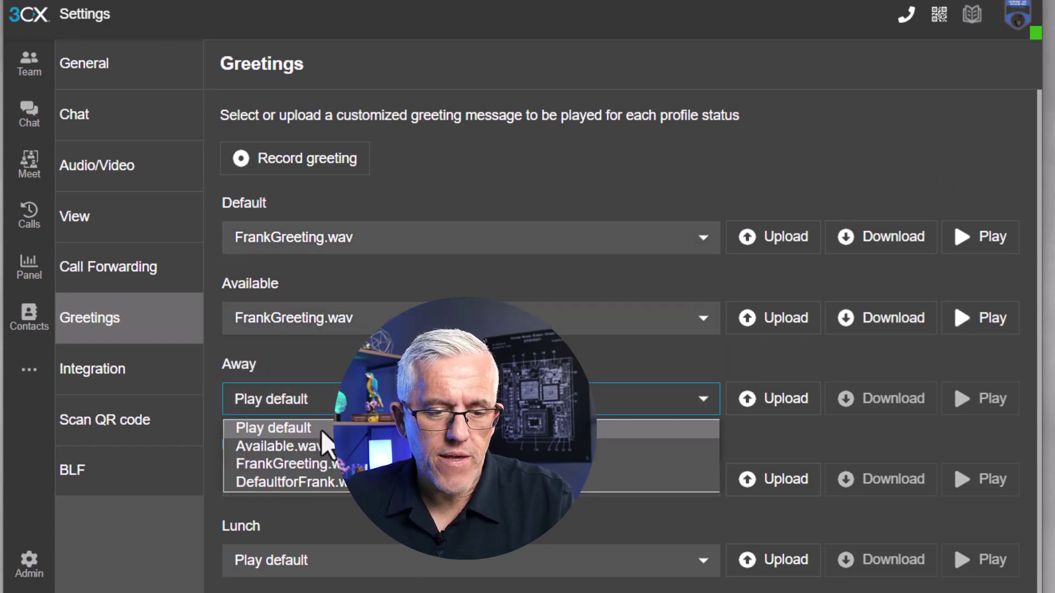
{"action": "left_click", "coordinate": [309, 465]}
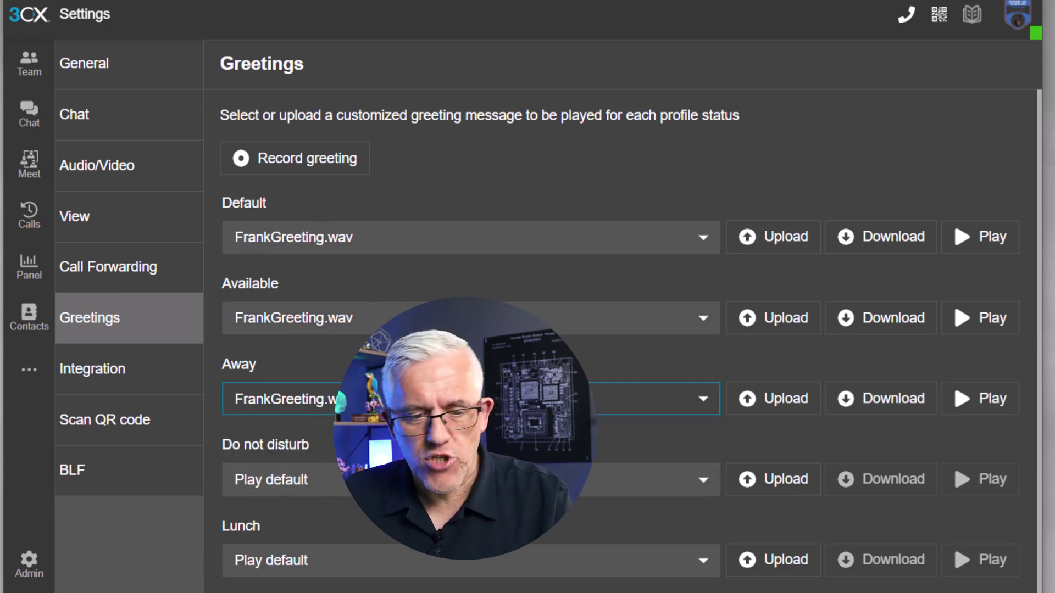
- Play back the Available greeting, answering the PlayFile call and then hanging up
{"action": "left_click", "coordinate": [972, 324]}
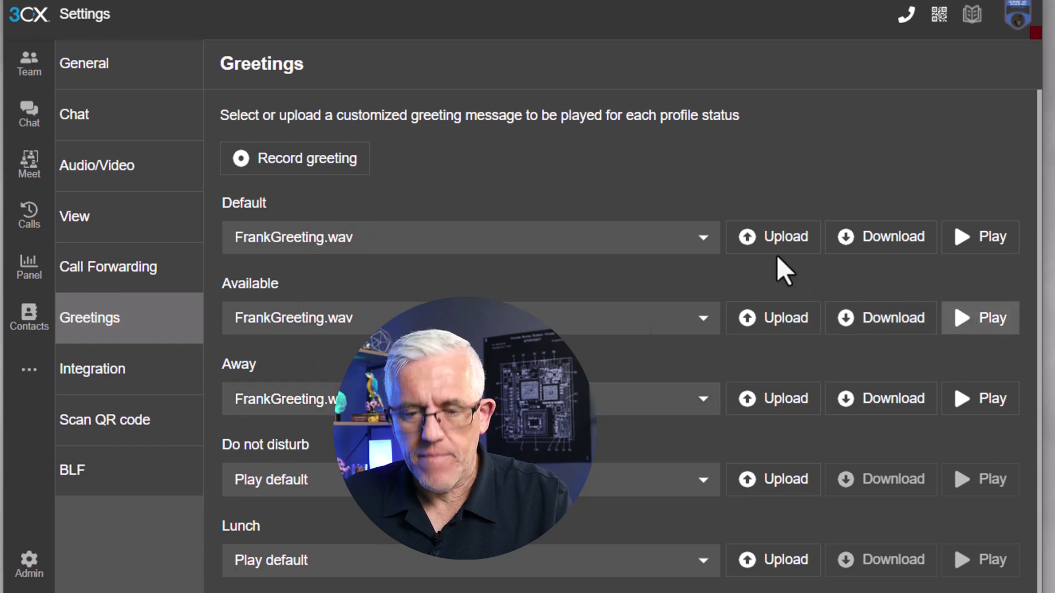
{"action": "left_click", "coordinate": [833, 387]}
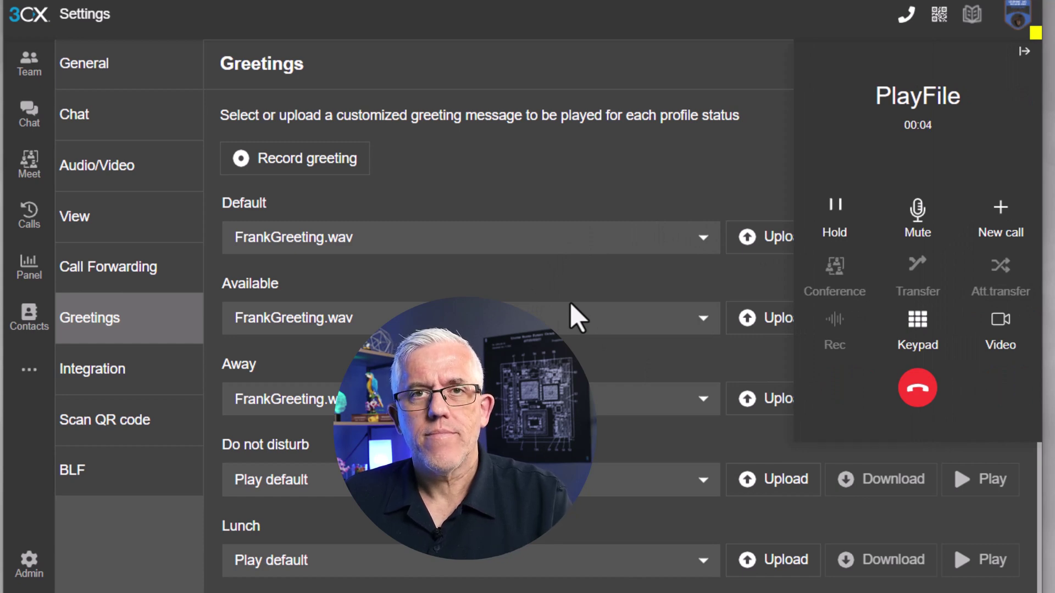
{"action": "left_click", "coordinate": [916, 389]}
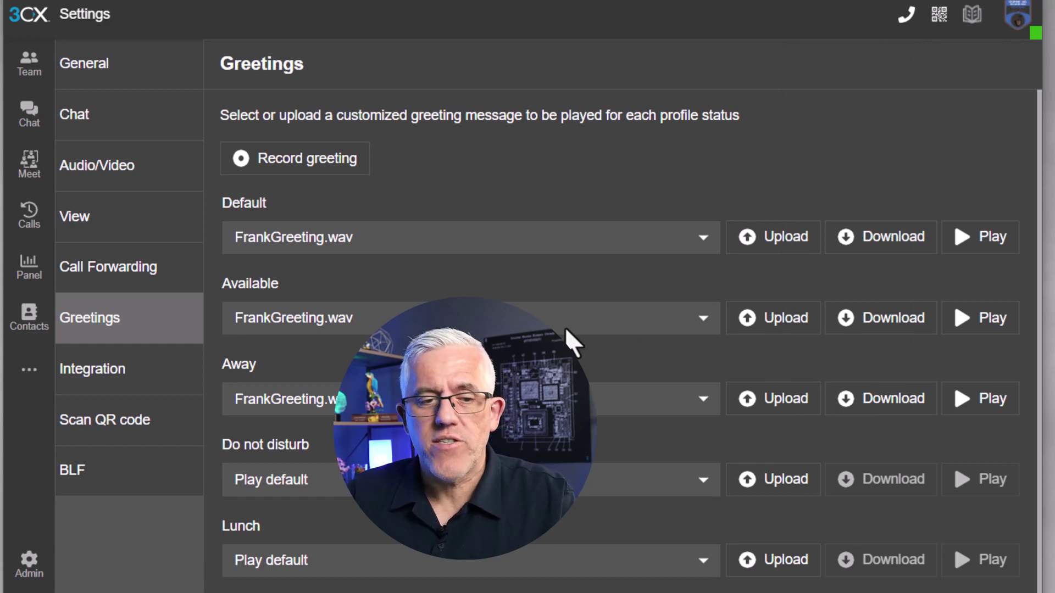
- View the CRM Integration options, then browse the Apps page's softphone and browser app cards
{"action": "left_click", "coordinate": [141, 393]}
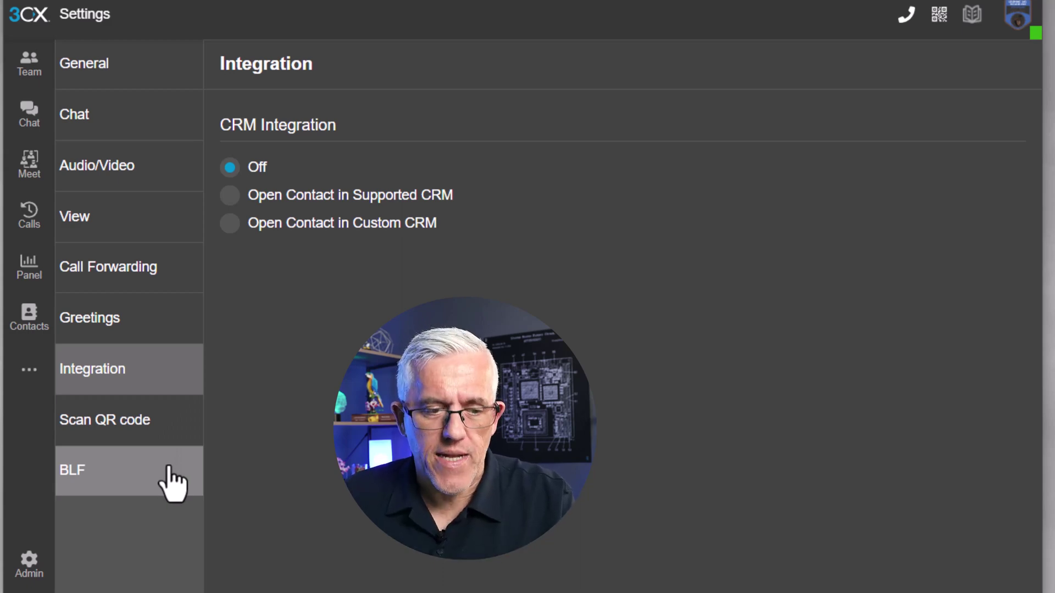
{"action": "left_click", "coordinate": [65, 519]}
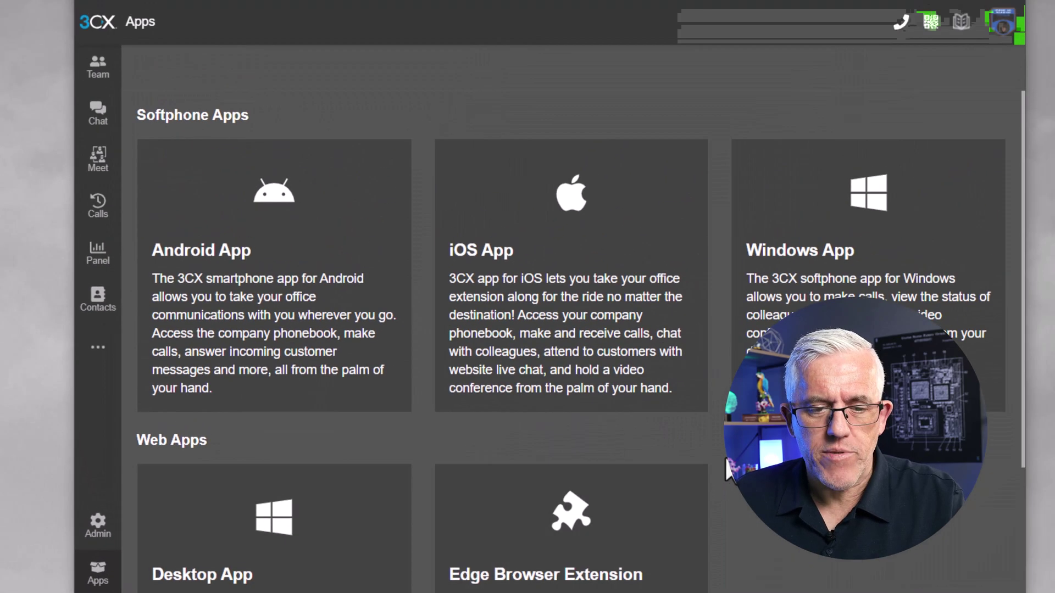
{"action": "scroll", "coordinate": [608, 419], "scroll_direction": "down", "scroll_amount": 1}
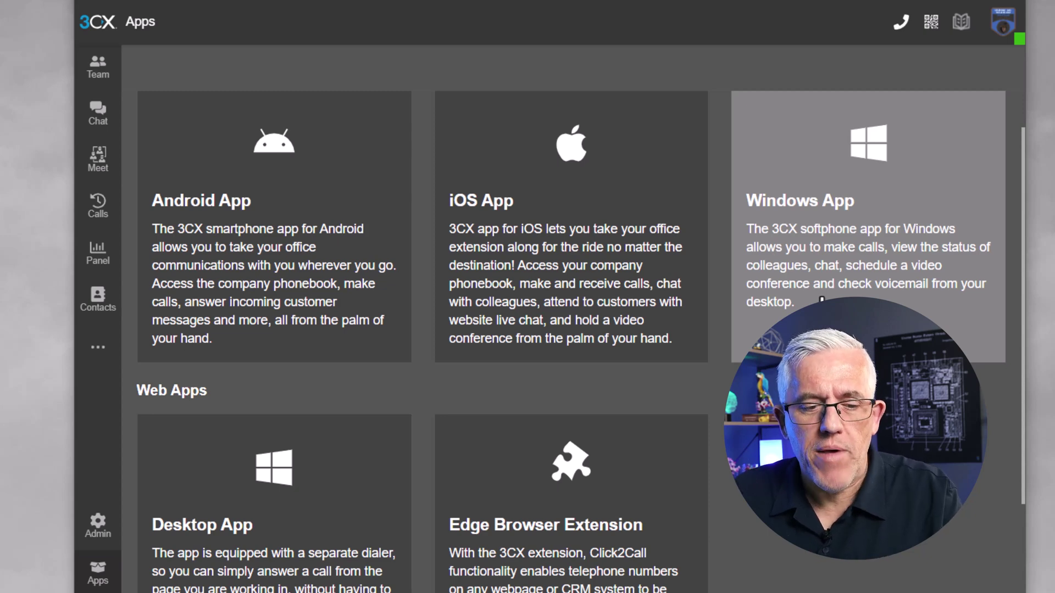
{"action": "scroll", "coordinate": [273, 434], "scroll_direction": "down", "scroll_amount": 2}
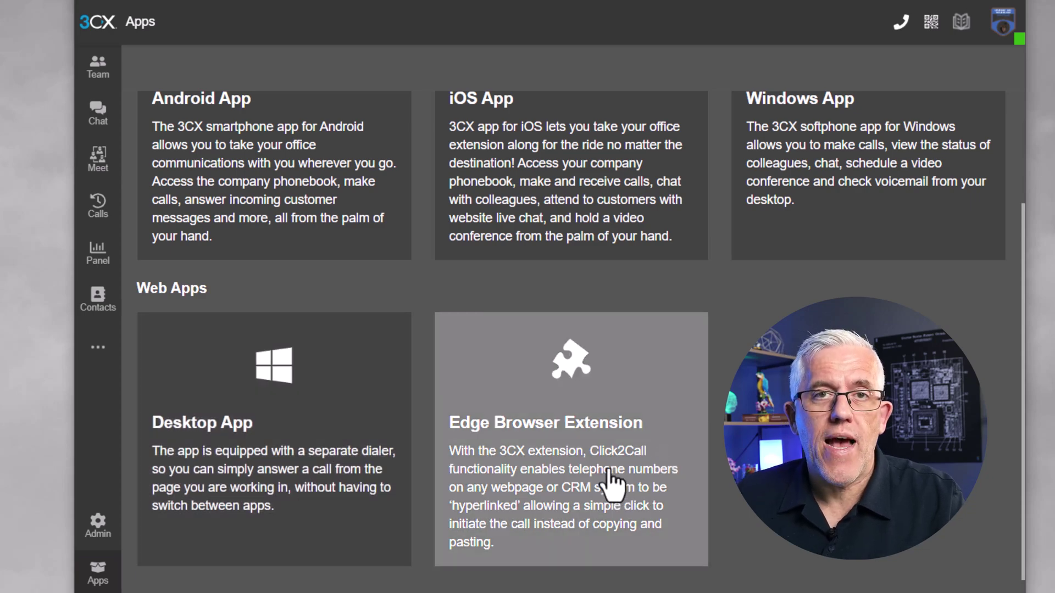
{"action": "scroll", "coordinate": [606, 482], "scroll_direction": "up", "scroll_amount": 3}
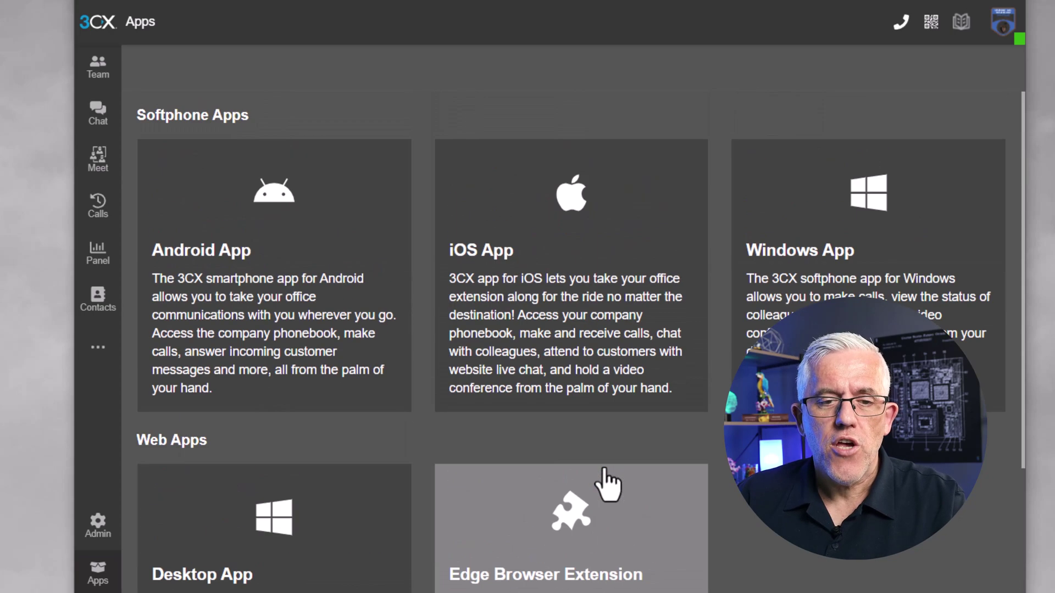